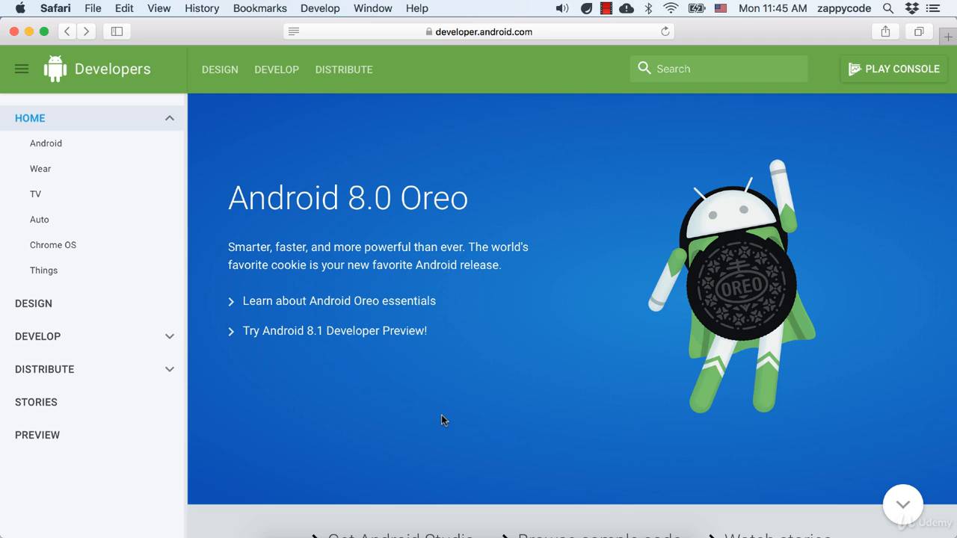
- Leave the Android Developers home page at developer.android.com, featuring Android 8.0 Oreo, showing in Safari
{"action": "left_click", "coordinate": [444, 536]}
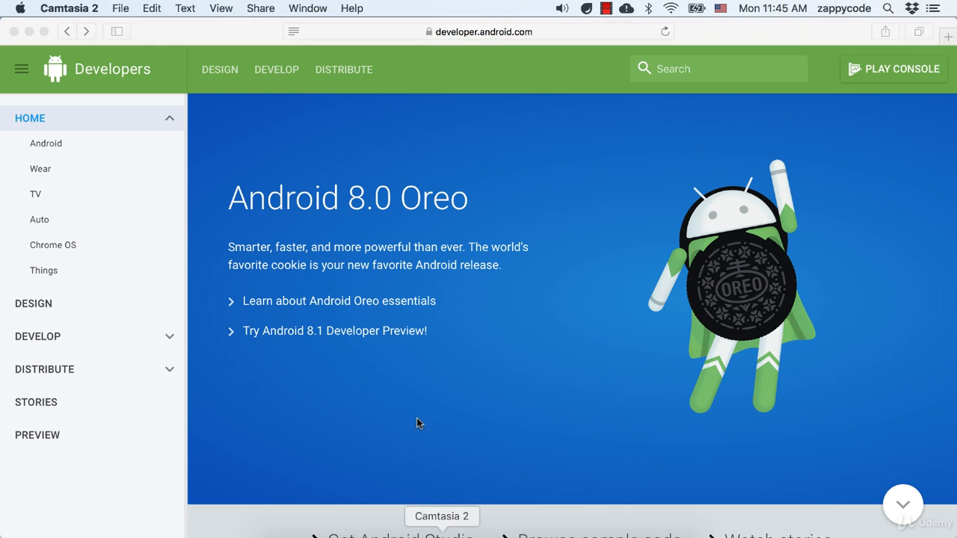
{"action": "left_click", "coordinate": [492, 536]}
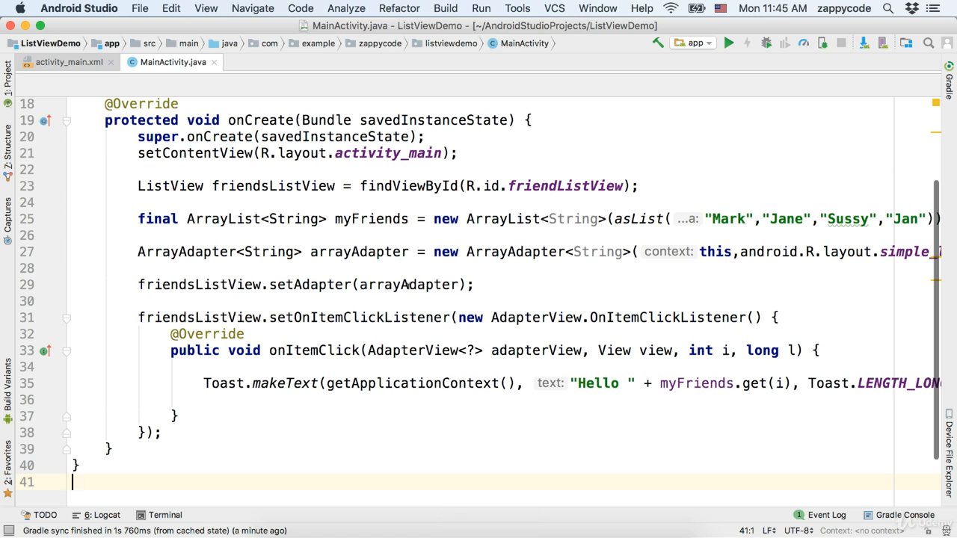
{"action": "left_click", "coordinate": [391, 532]}
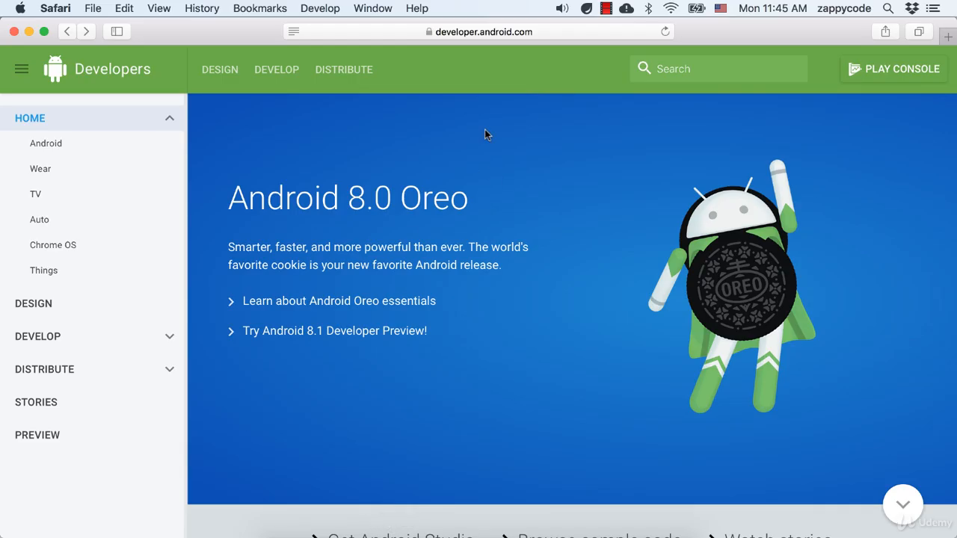
- Go from developer.android.com to the Google Play Console welcome dashboard
{"action": "left_click", "coordinate": [450, 32]}
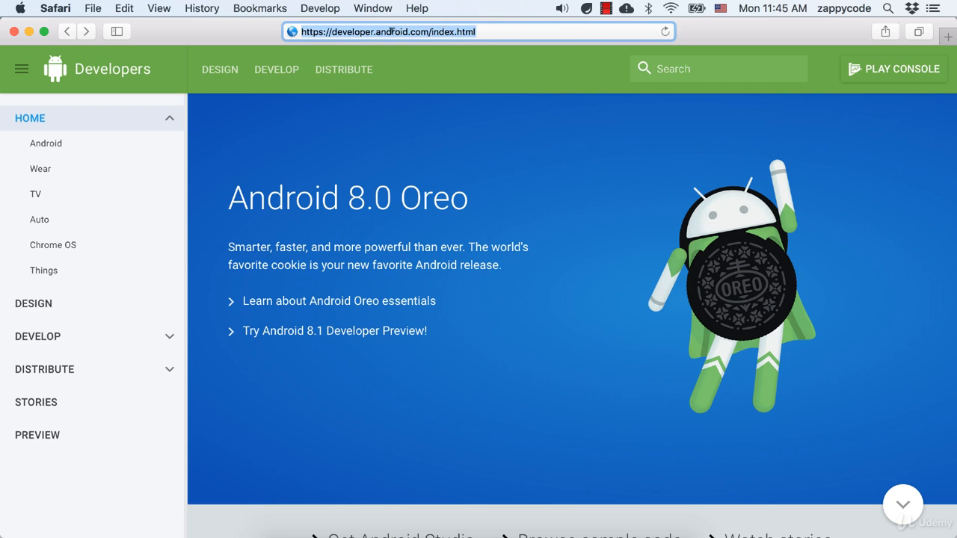
{"action": "left_click", "coordinate": [473, 149]}
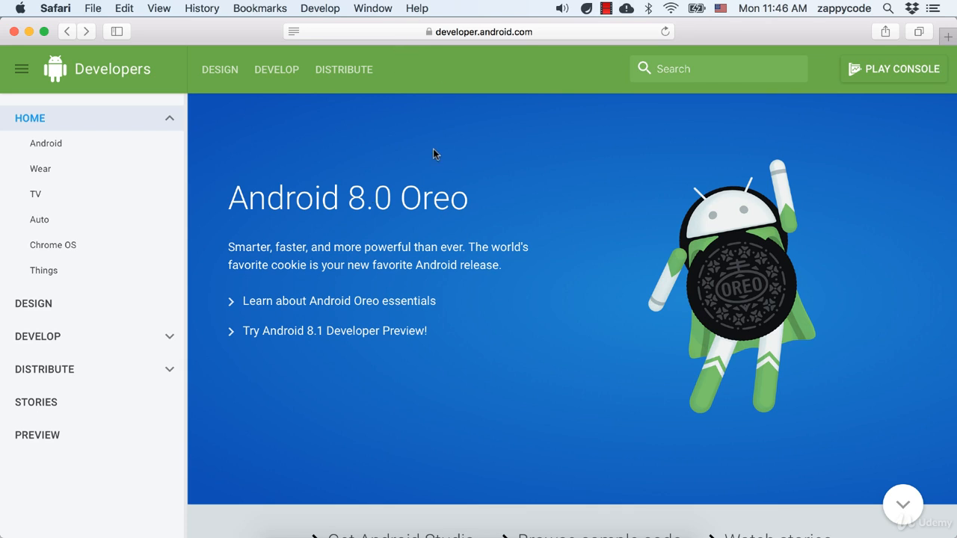
{"action": "left_click", "coordinate": [900, 71]}
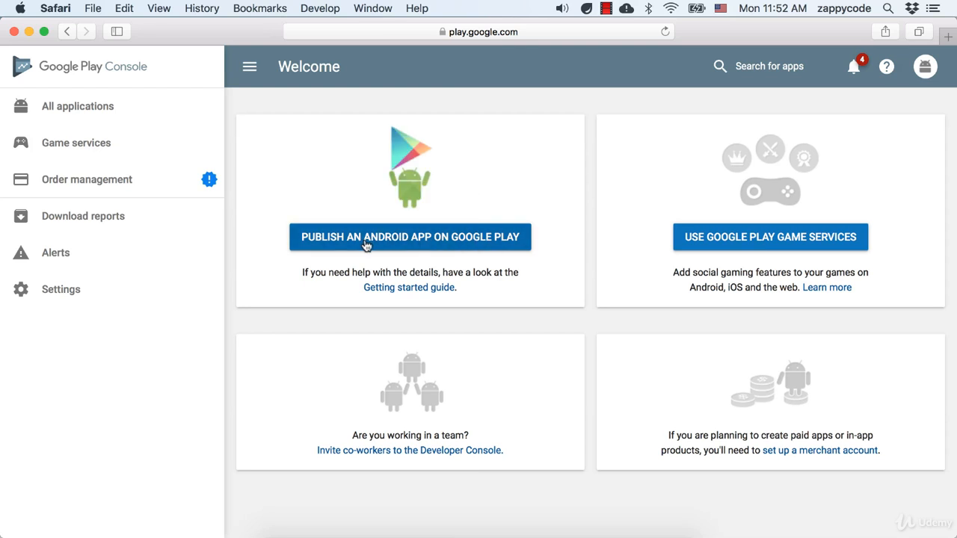
- Create a new Play Console app titled 'ListView Fun'
{"action": "left_click", "coordinate": [453, 246]}
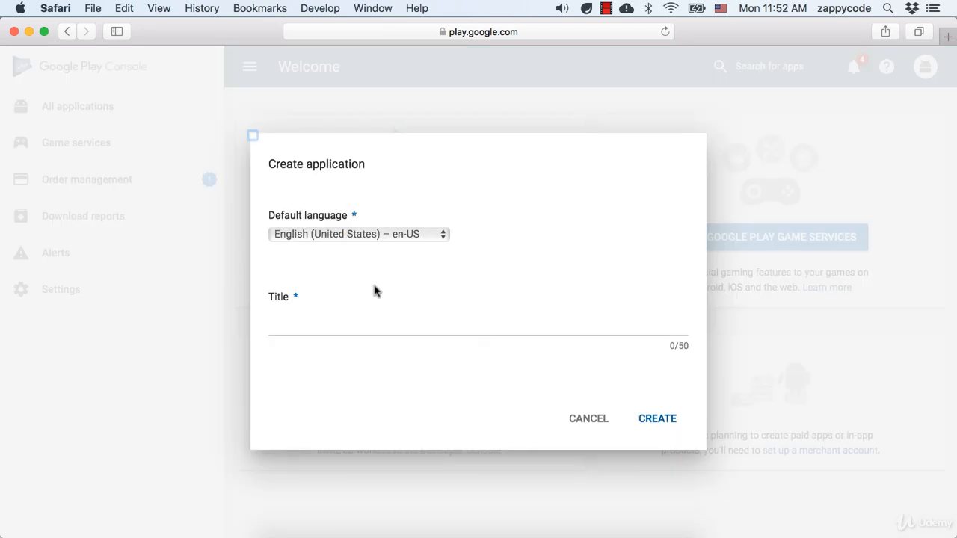
{"action": "left_click", "coordinate": [317, 323]}
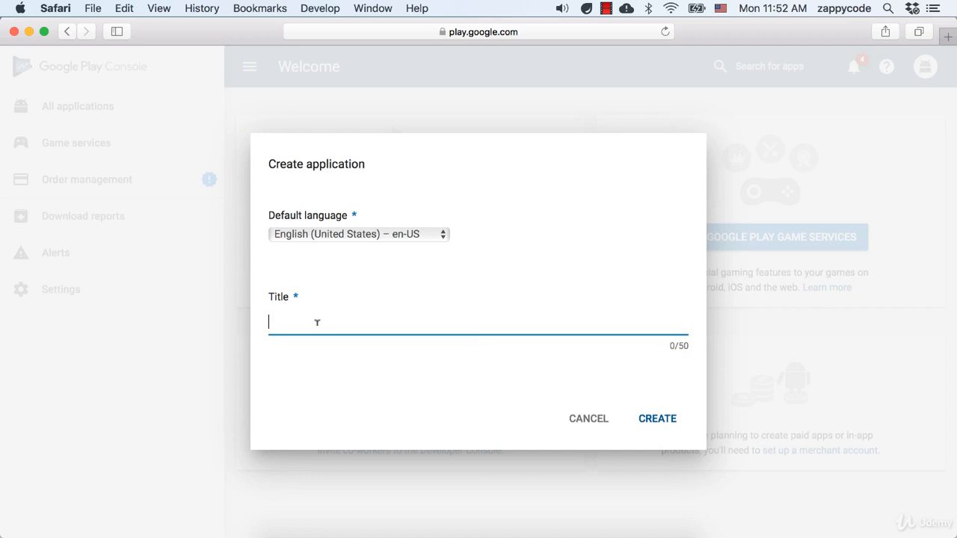
{"action": "type", "text": "ListView Fun"}
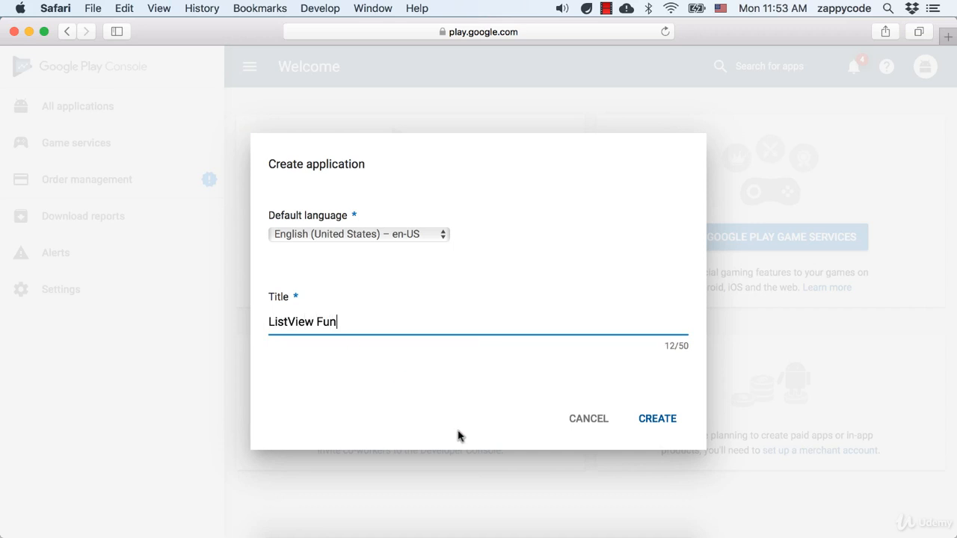
{"action": "left_click", "coordinate": [662, 417]}
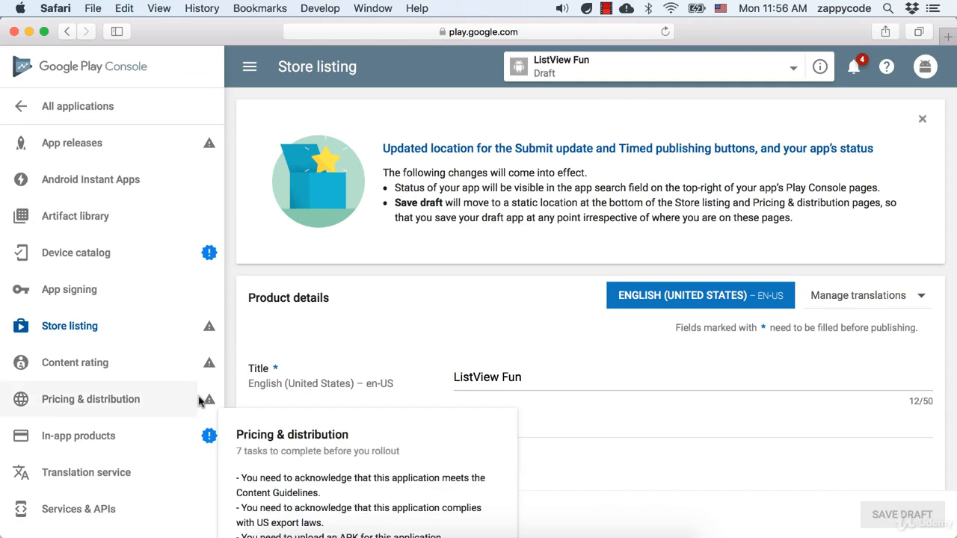
{"action": "scroll", "coordinate": [397, 352], "scroll_direction": "down", "scroll_amount": 3}
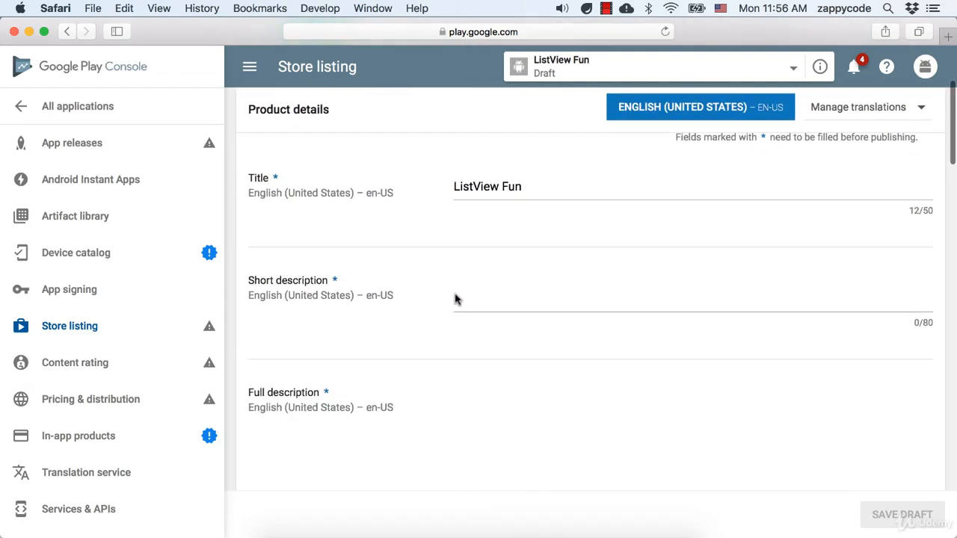
{"action": "scroll", "coordinate": [423, 352], "scroll_direction": "down", "scroll_amount": 5}
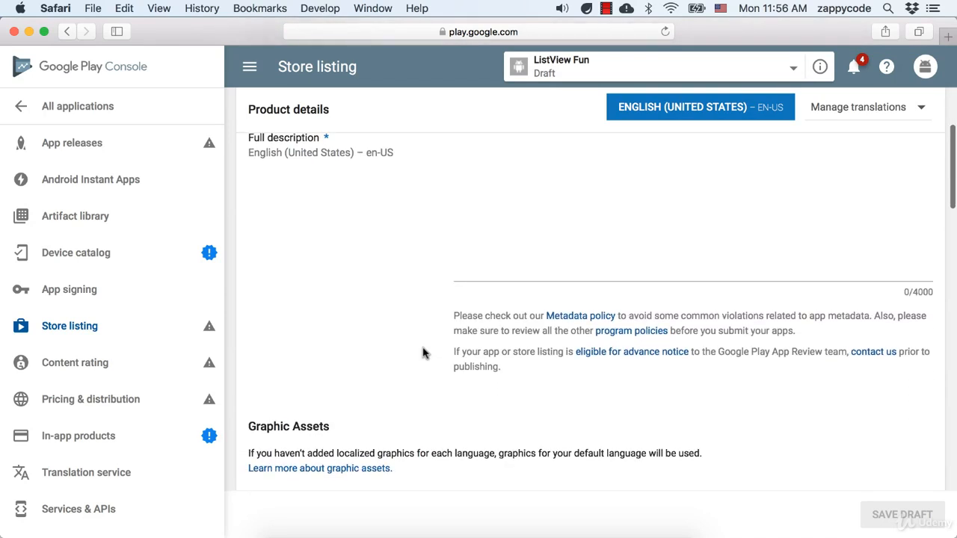
{"action": "scroll", "coordinate": [354, 406], "scroll_direction": "down", "scroll_amount": 5}
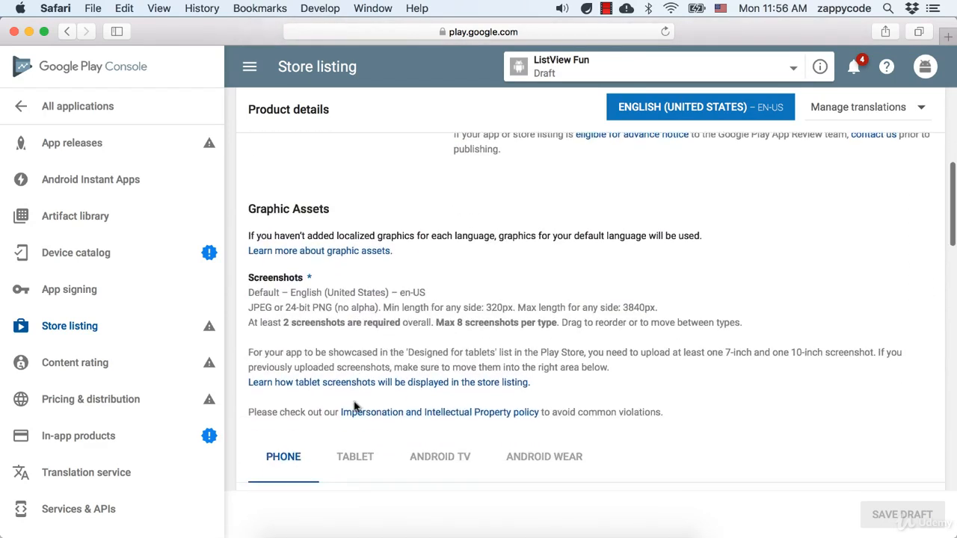
{"action": "scroll", "coordinate": [354, 407], "scroll_direction": "down", "scroll_amount": 4}
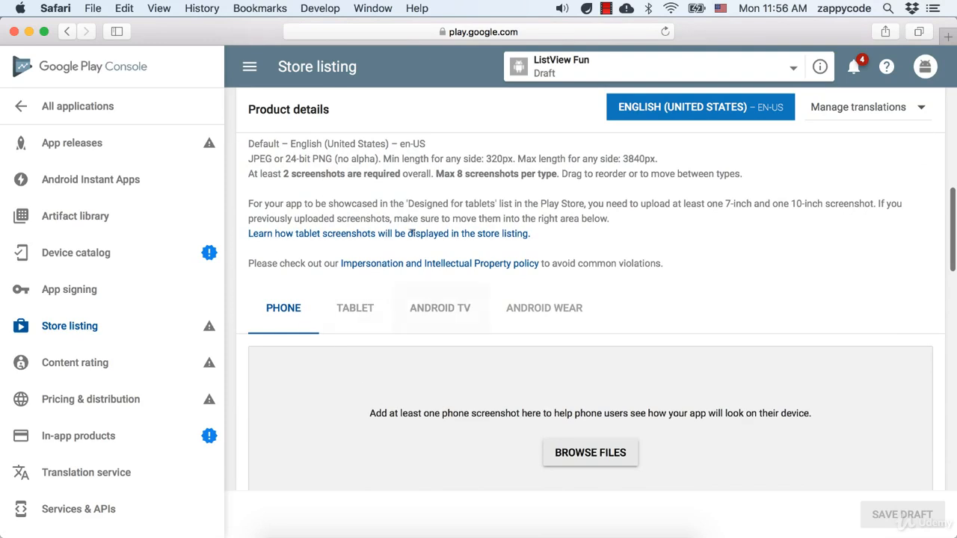
{"action": "scroll", "coordinate": [360, 438], "scroll_direction": "down", "scroll_amount": 5}
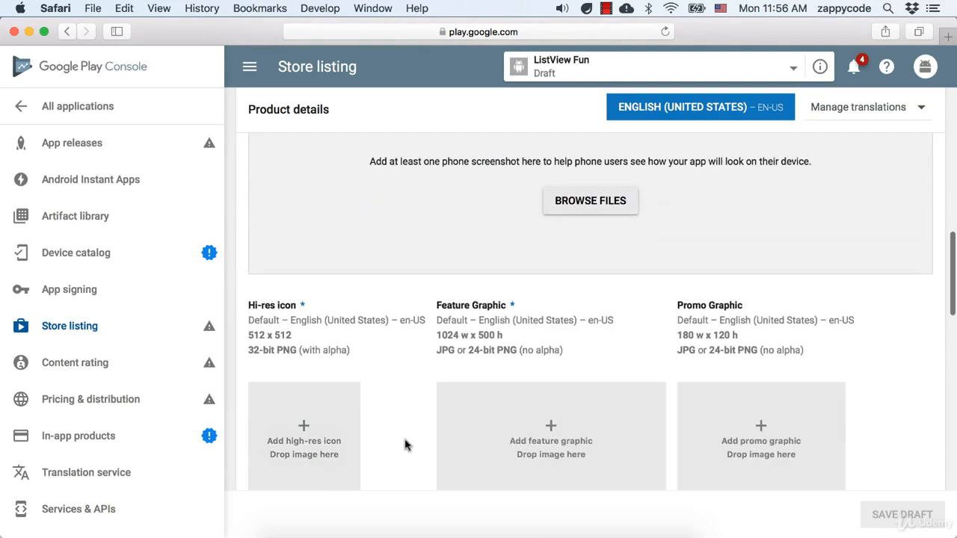
{"action": "scroll", "coordinate": [405, 446], "scroll_direction": "down", "scroll_amount": 3}
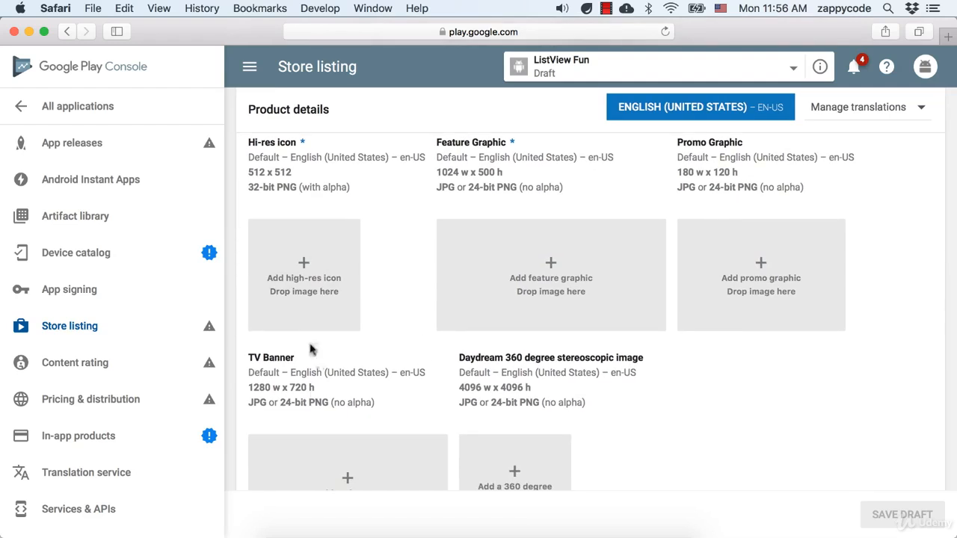
{"action": "scroll", "coordinate": [429, 382], "scroll_direction": "down", "scroll_amount": 2}
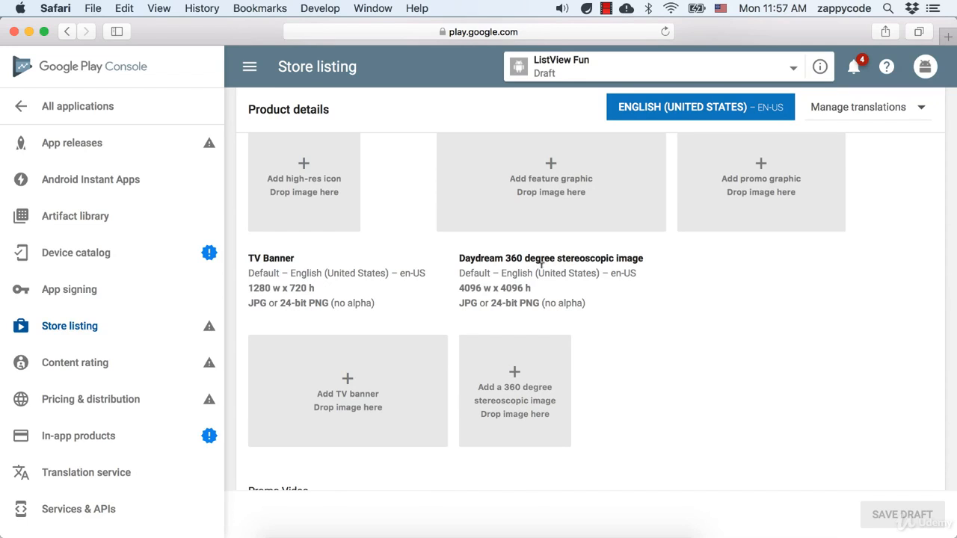
{"action": "scroll", "coordinate": [540, 263], "scroll_direction": "down", "scroll_amount": 3}
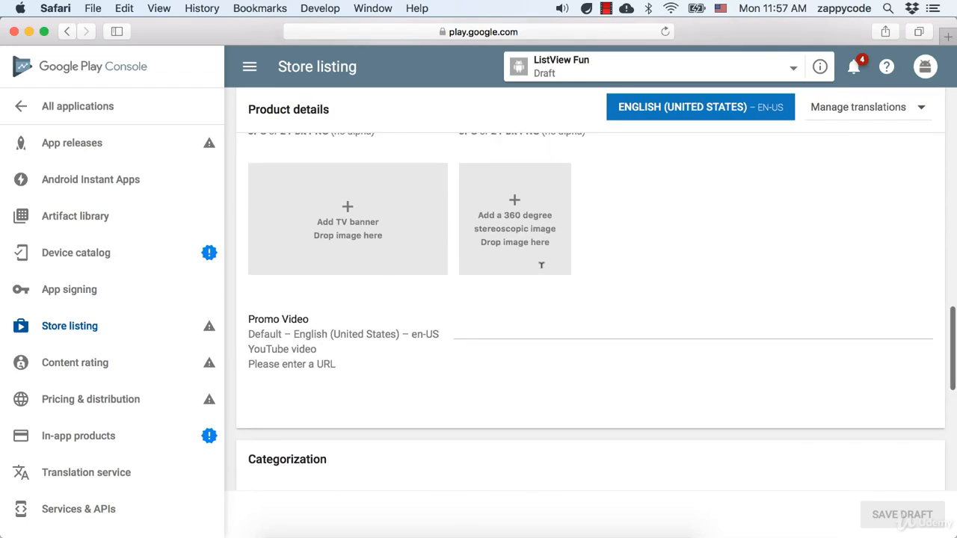
{"action": "scroll", "coordinate": [543, 275], "scroll_direction": "down", "scroll_amount": 3}
{"action": "scroll", "coordinate": [541, 274], "scroll_direction": "down", "scroll_amount": 2}
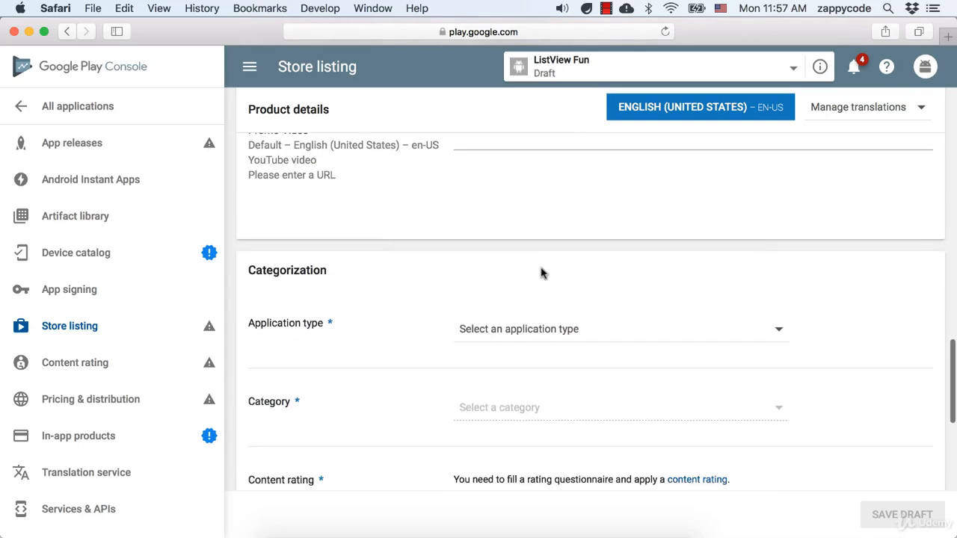
{"action": "scroll", "coordinate": [542, 273], "scroll_direction": "up", "scroll_amount": 3}
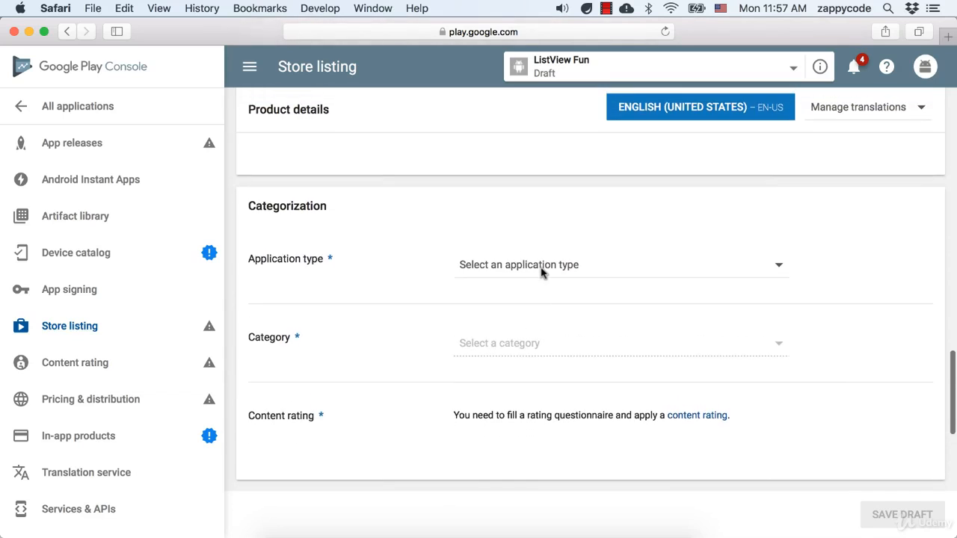
{"action": "scroll", "coordinate": [543, 273], "scroll_direction": "up", "scroll_amount": 5}
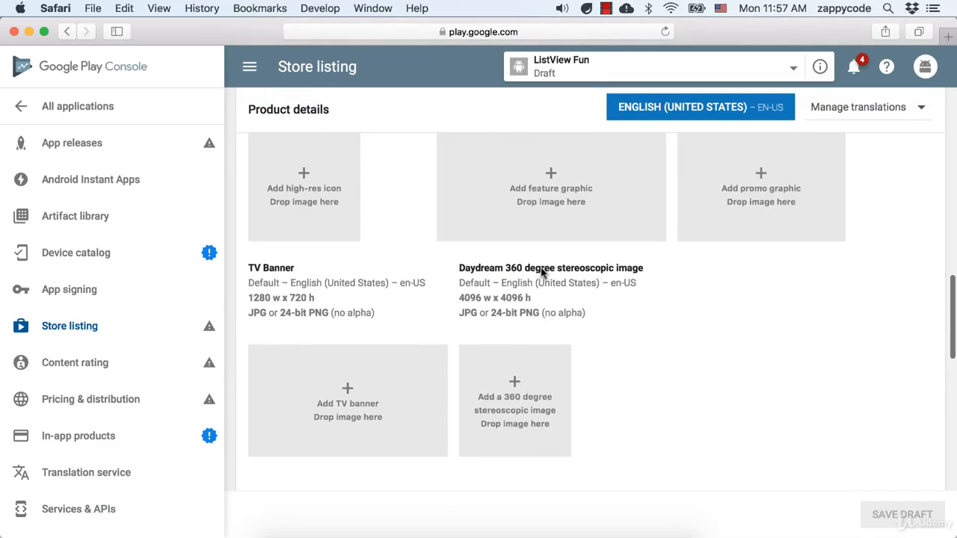
{"action": "scroll", "coordinate": [542, 273], "scroll_direction": "up", "scroll_amount": 8}
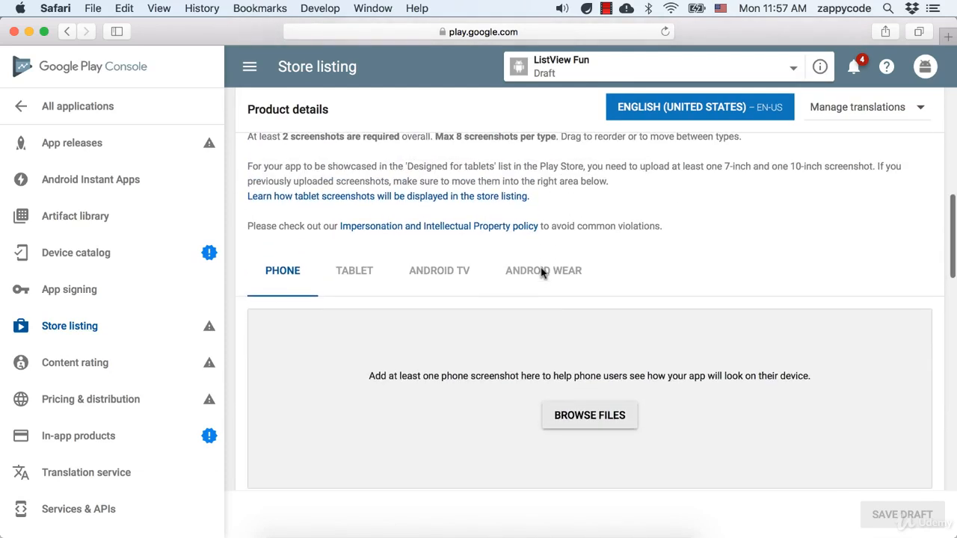
{"action": "scroll", "coordinate": [542, 273], "scroll_direction": "up", "scroll_amount": 5}
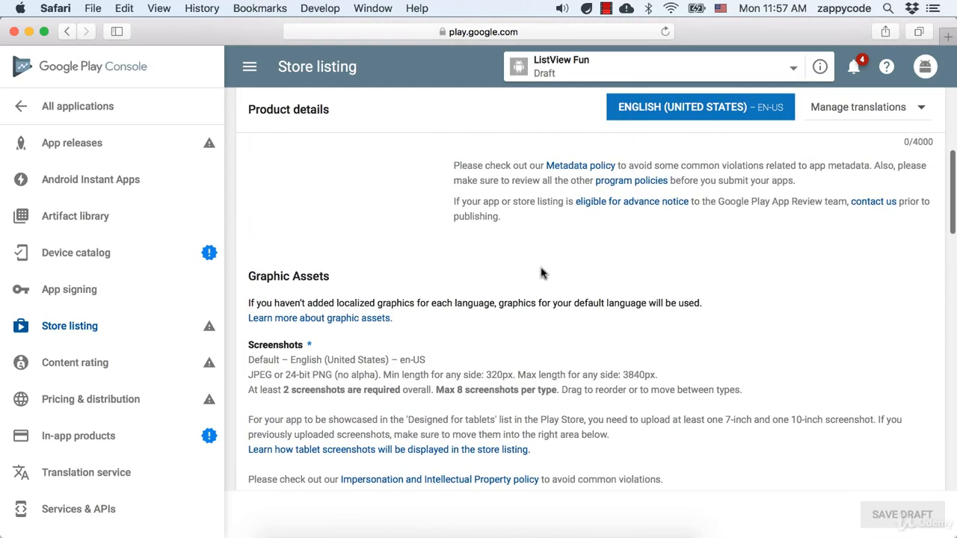
{"action": "scroll", "coordinate": [542, 273], "scroll_direction": "up", "scroll_amount": 3}
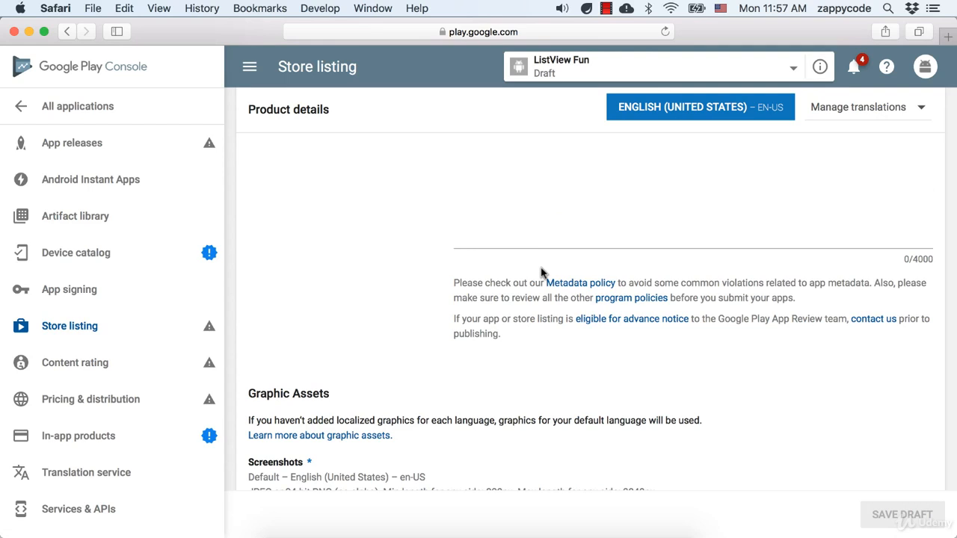
{"action": "scroll", "coordinate": [378, 341], "scroll_direction": "up", "scroll_amount": 10}
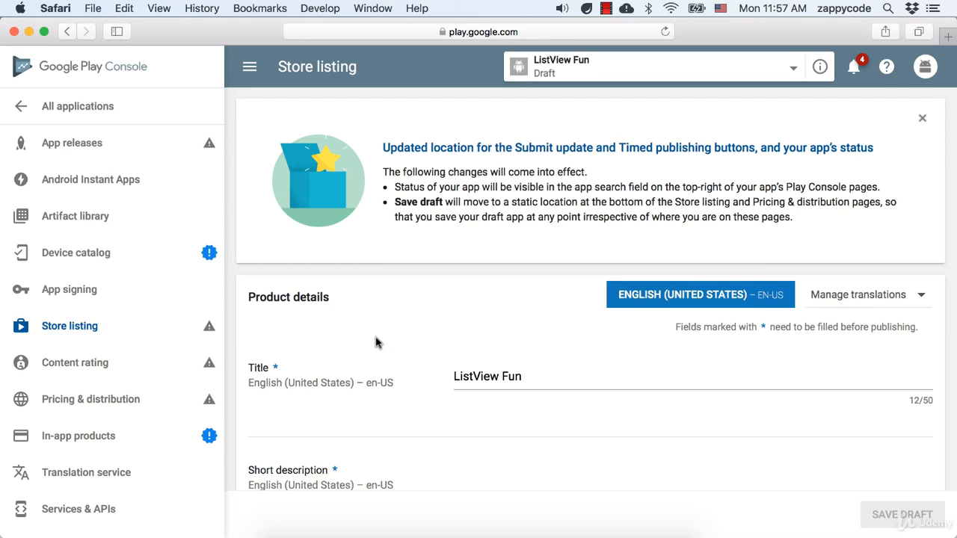
- Open ListView Fun's App releases page and review its empty Production, Beta and Alpha tracks
{"action": "left_click", "coordinate": [61, 148]}
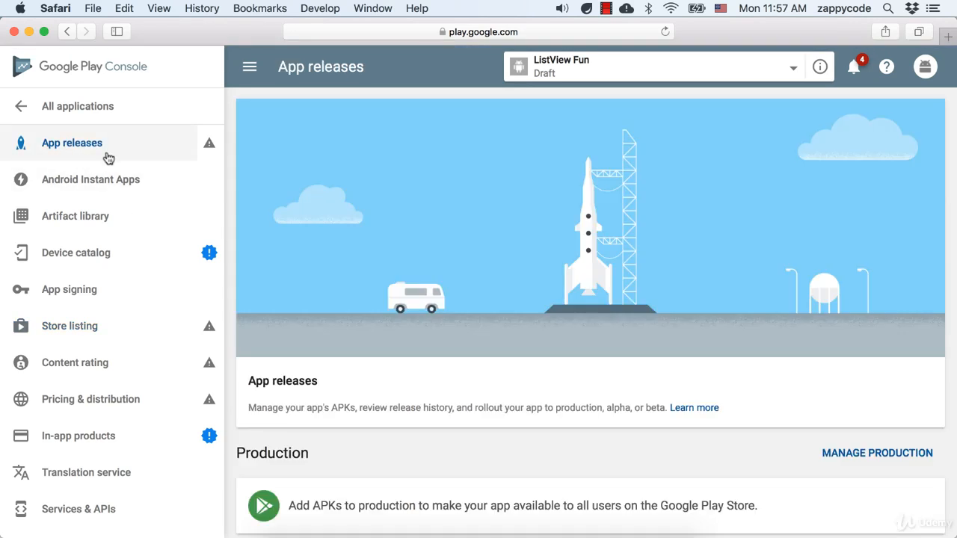
{"action": "scroll", "coordinate": [424, 464], "scroll_direction": "down", "scroll_amount": 2}
{"action": "scroll", "coordinate": [424, 474], "scroll_direction": "down", "scroll_amount": 2}
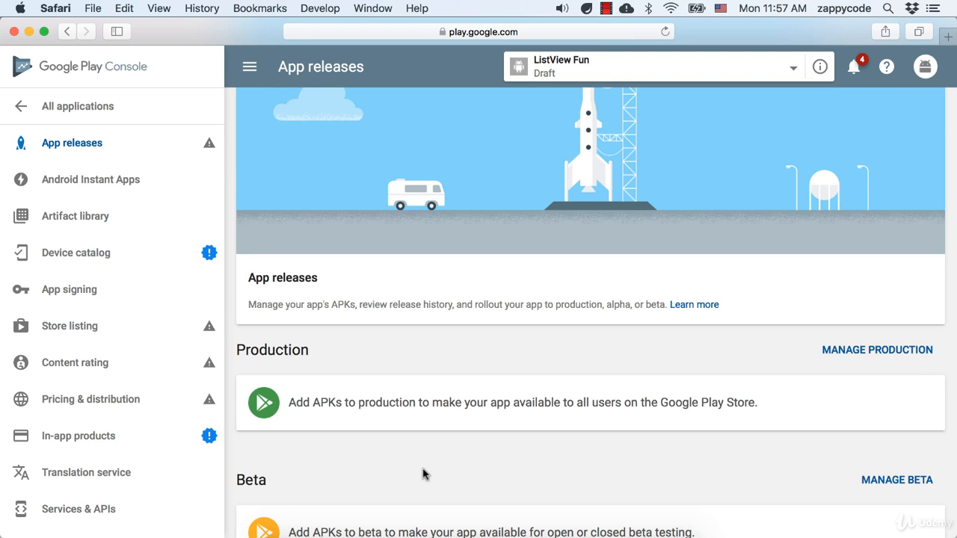
{"action": "scroll", "coordinate": [299, 453], "scroll_direction": "down", "scroll_amount": 5}
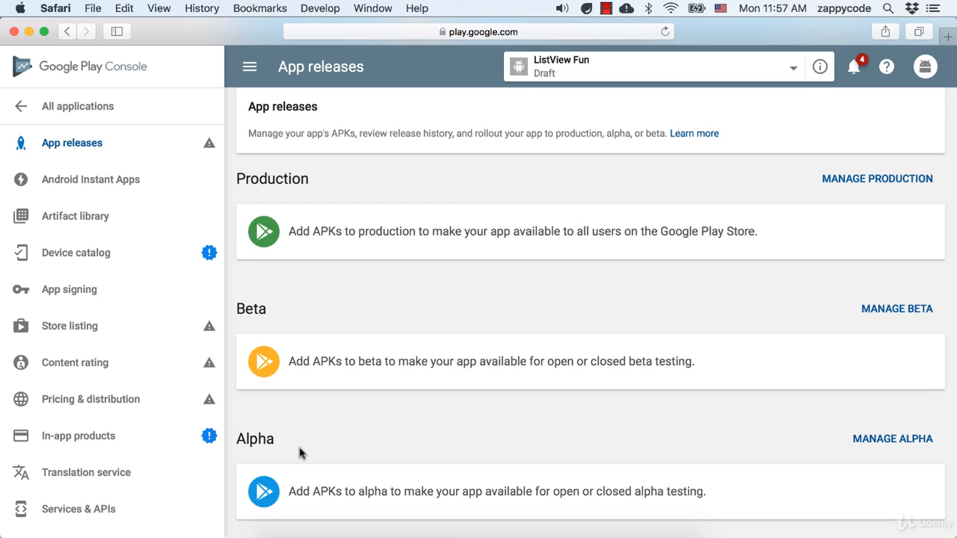
{"action": "scroll", "coordinate": [299, 453], "scroll_direction": "down", "scroll_amount": 3}
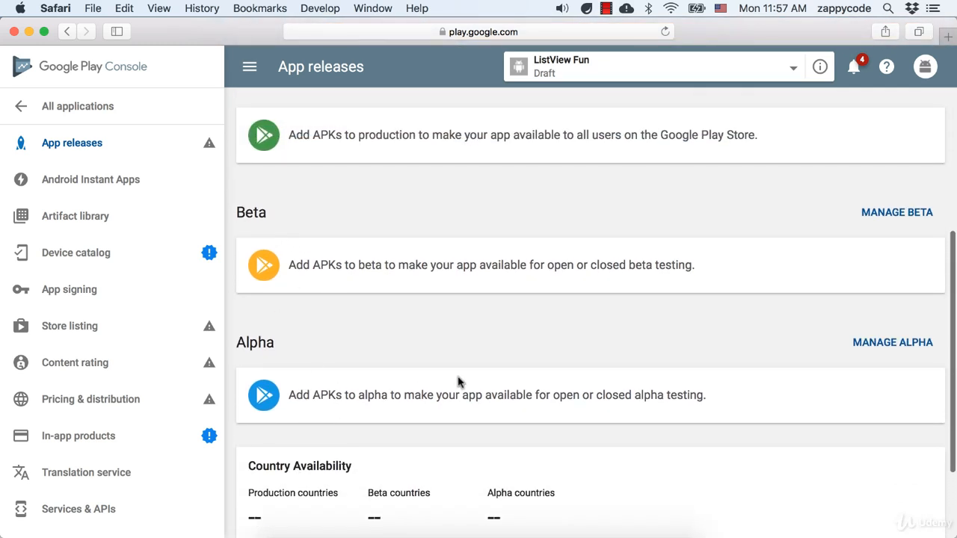
{"action": "scroll", "coordinate": [458, 382], "scroll_direction": "up", "scroll_amount": 4}
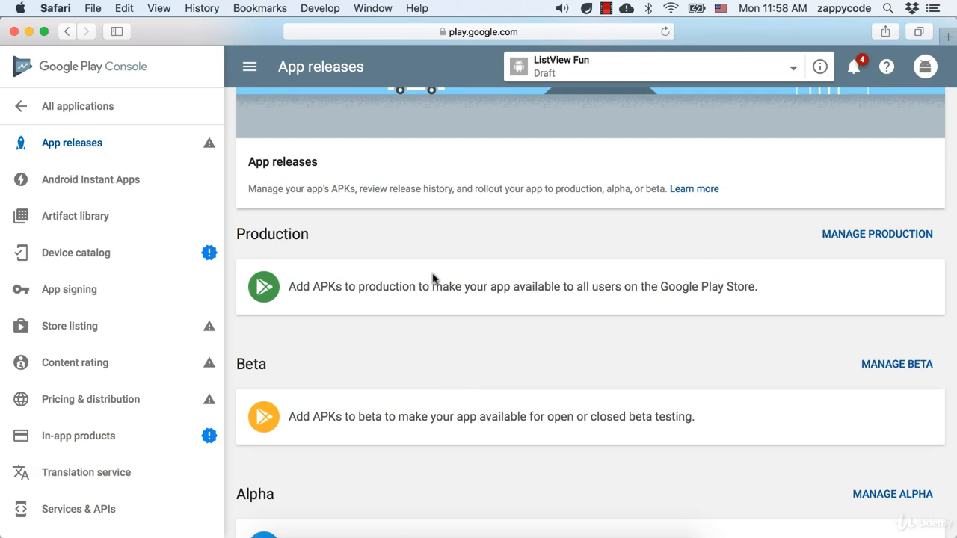
- Create a production release enrolled in Google Play App Signing, then return to Android Studio
{"action": "left_click", "coordinate": [846, 239]}
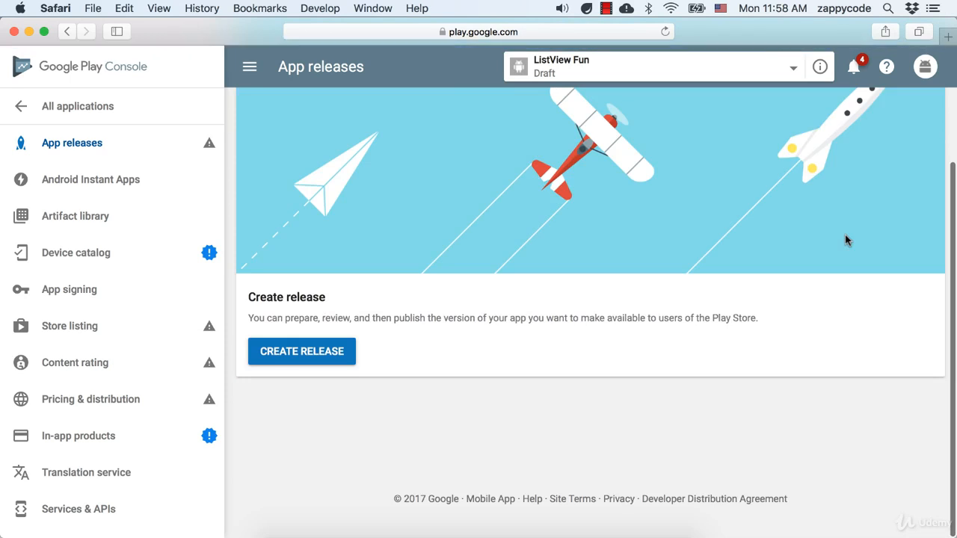
{"action": "left_click", "coordinate": [317, 353]}
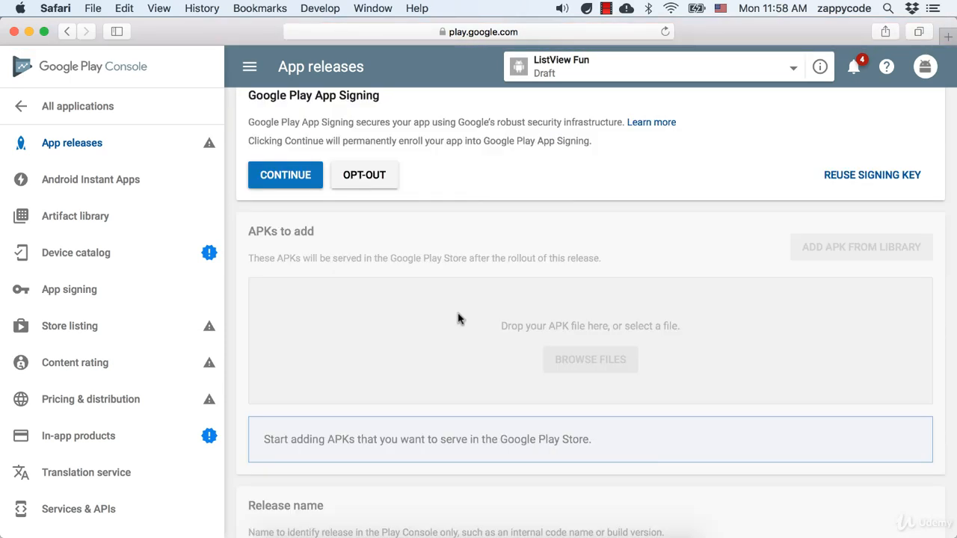
{"action": "scroll", "coordinate": [468, 342], "scroll_direction": "up", "scroll_amount": 2}
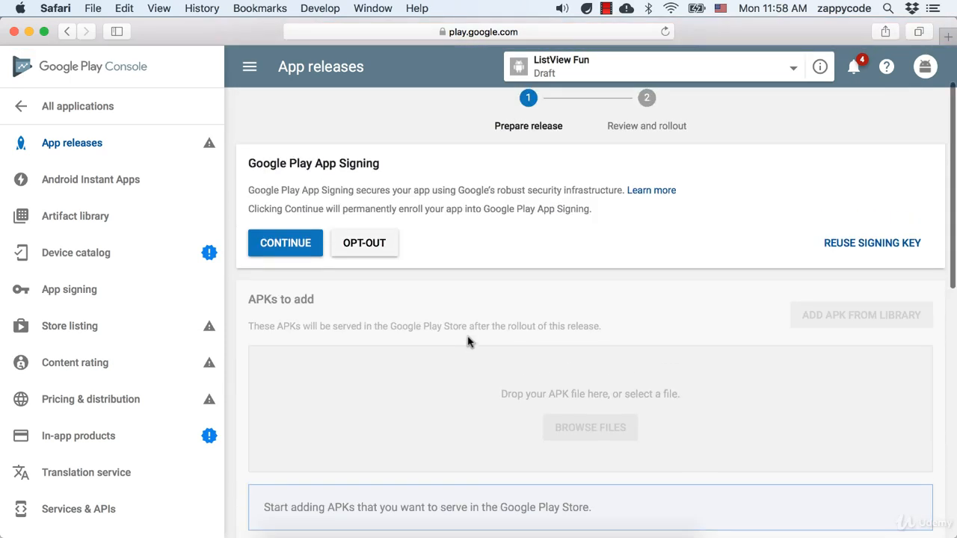
{"action": "left_click", "coordinate": [296, 252]}
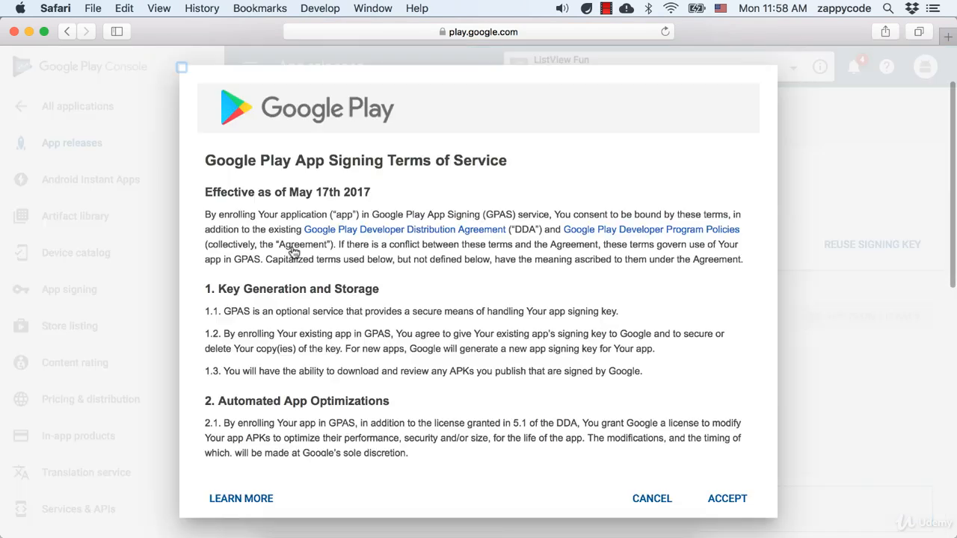
{"action": "left_click", "coordinate": [727, 500]}
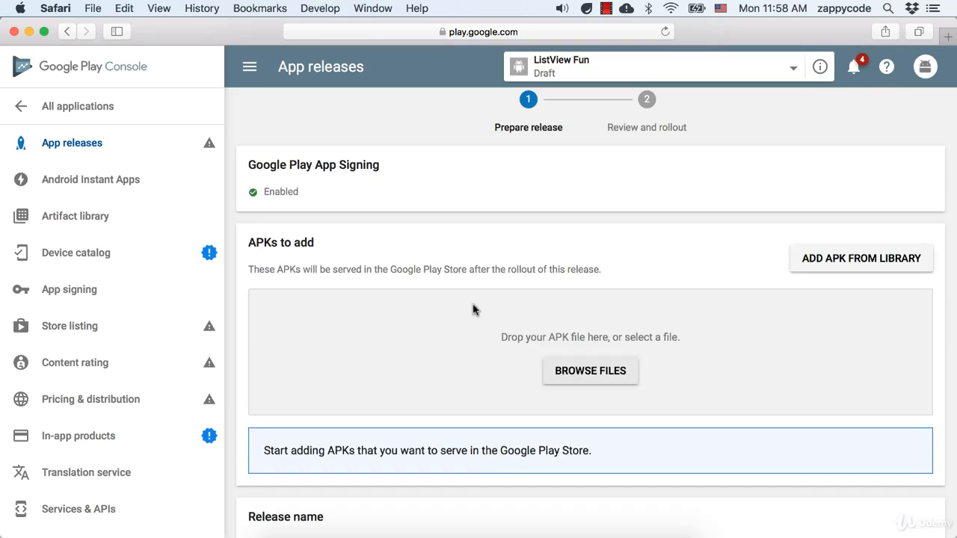
{"action": "scroll", "coordinate": [482, 305], "scroll_direction": "down", "scroll_amount": 1}
{"action": "scroll", "coordinate": [482, 305], "scroll_direction": "down", "scroll_amount": 3}
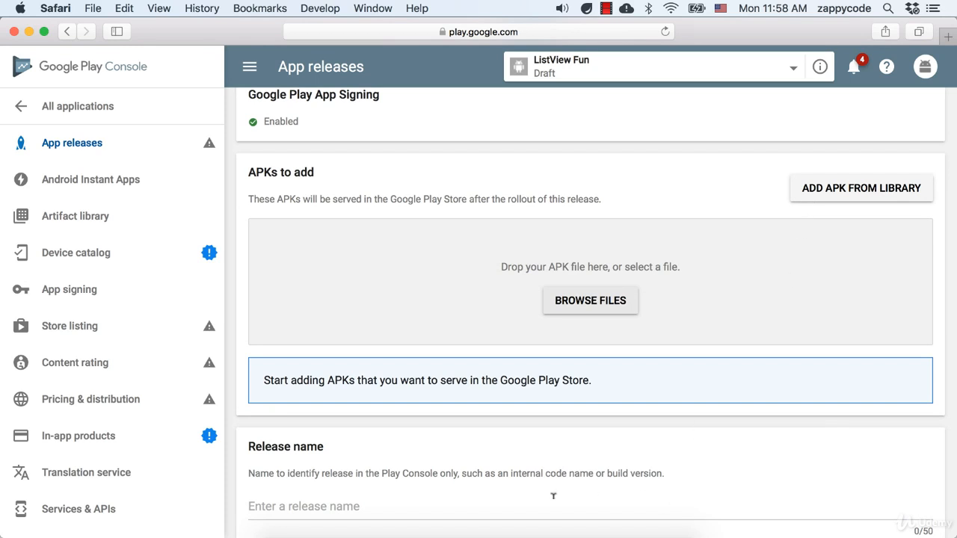
{"action": "left_click", "coordinate": [489, 532]}
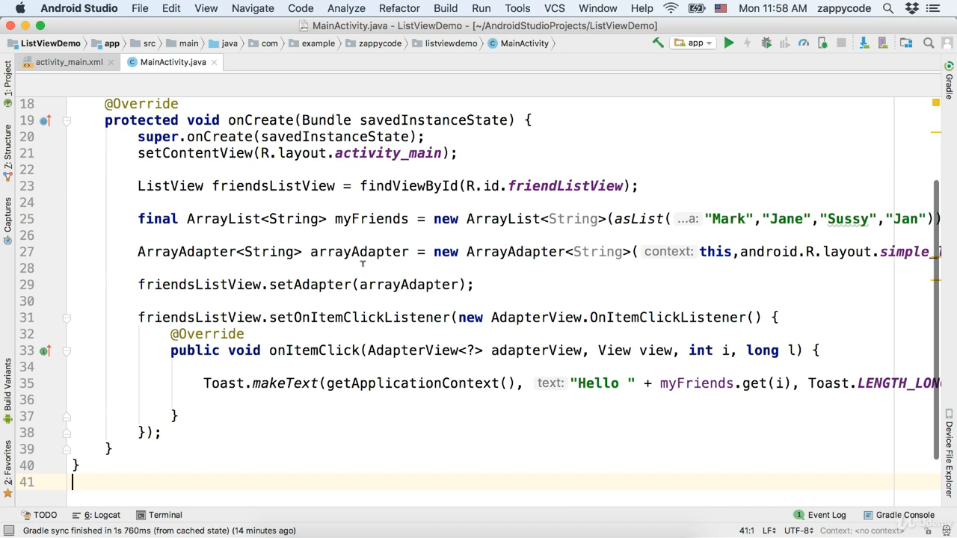
- Set the app module's build variant to release in the Build Variants panel
{"action": "left_click", "coordinate": [8, 402]}
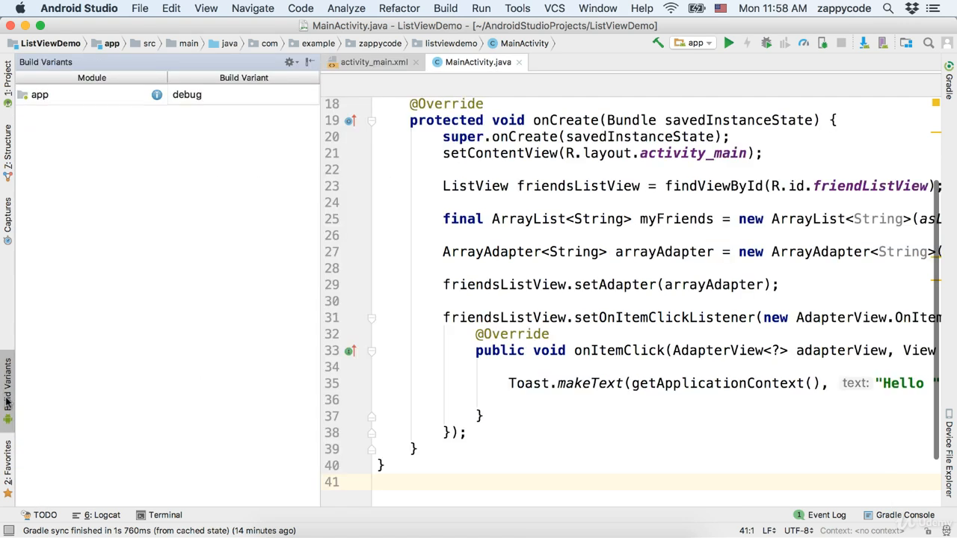
{"action": "left_click", "coordinate": [642, 9]}
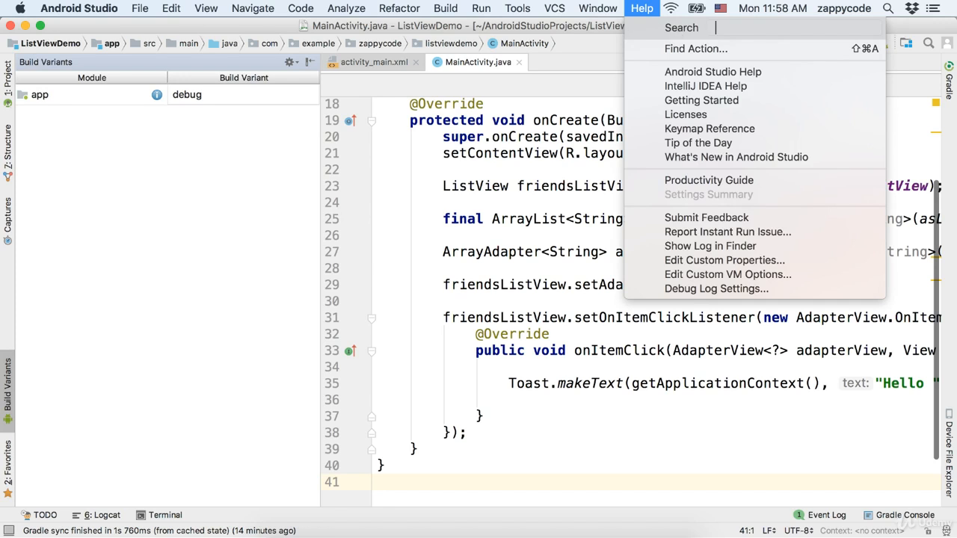
{"action": "type", "text": "vari"}
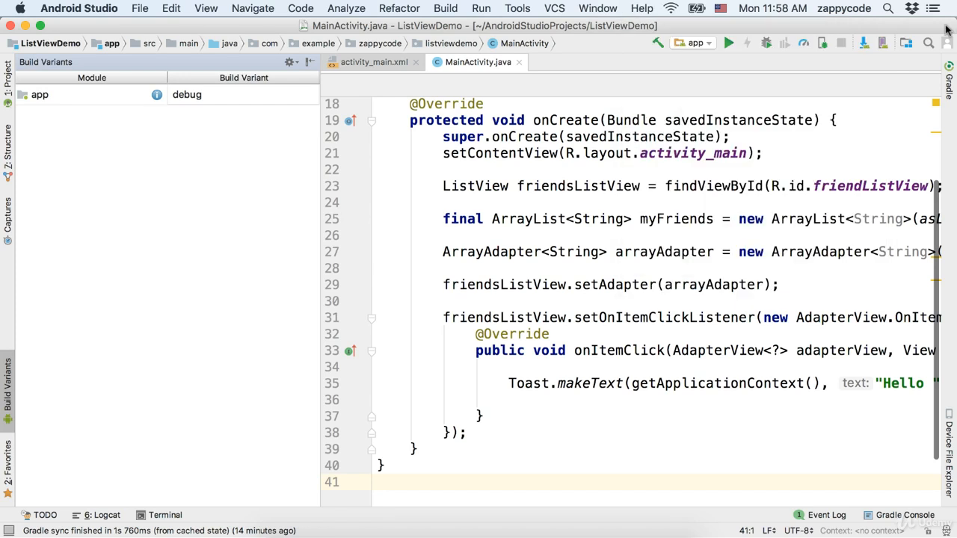
{"action": "mouse_move", "coordinate": [778, 59]}
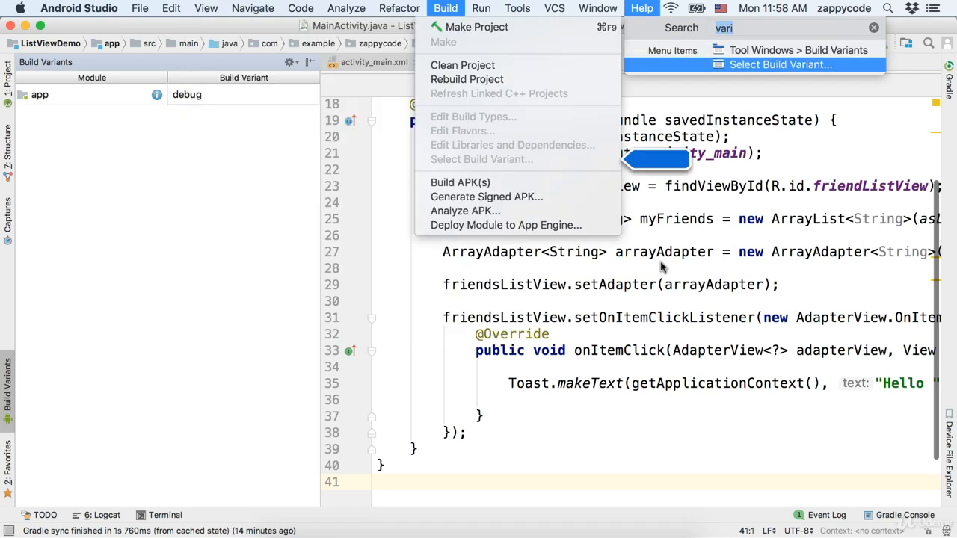
{"action": "left_click", "coordinate": [260, 353]}
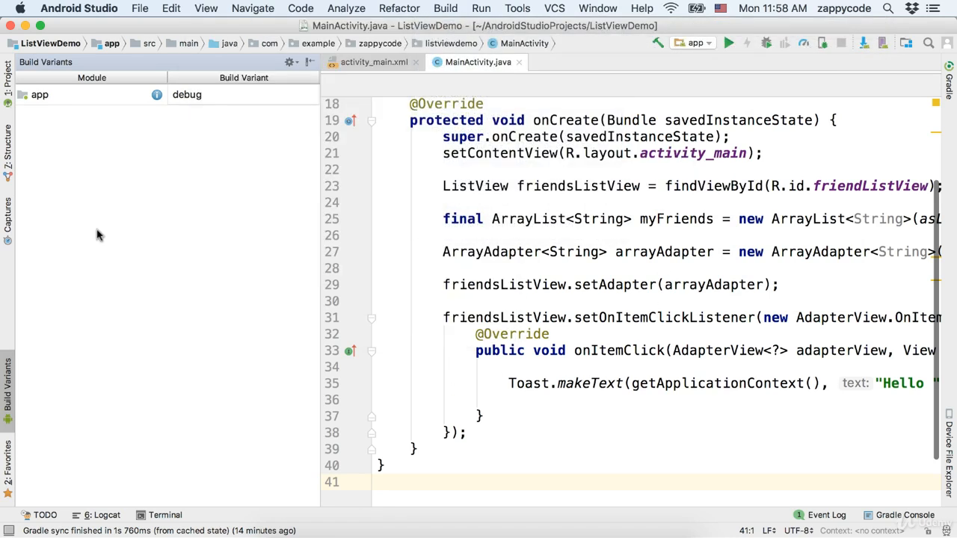
{"action": "left_click", "coordinate": [183, 96]}
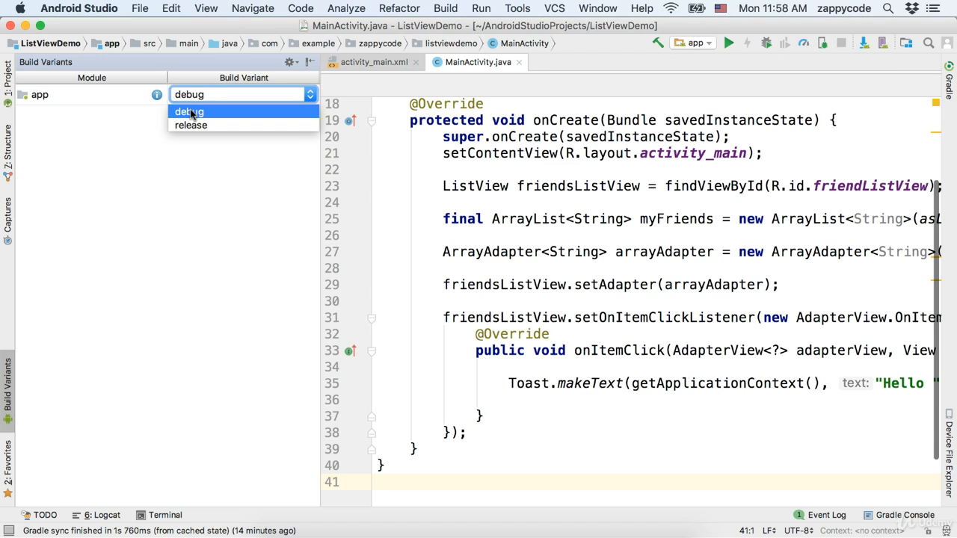
{"action": "left_click", "coordinate": [190, 126]}
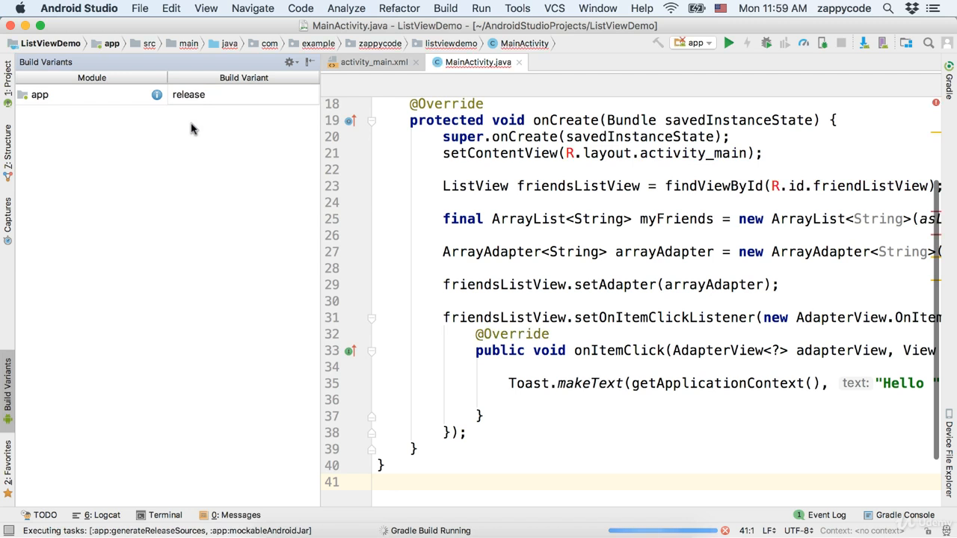
{"action": "left_click", "coordinate": [307, 62]}
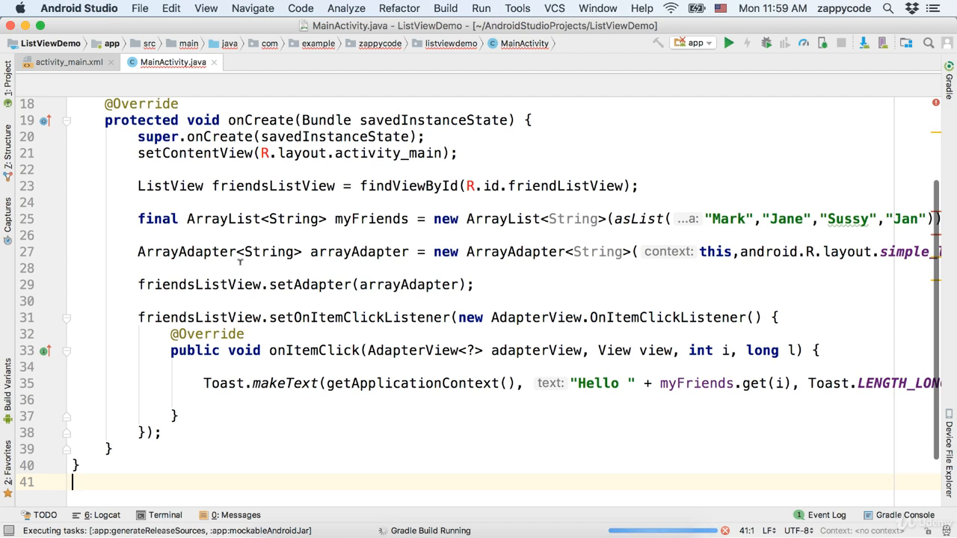
- After the 48-second release build finishes, open the Build menu
{"action": "left_click", "coordinate": [486, 285]}
{"action": "left_click", "coordinate": [444, 9]}
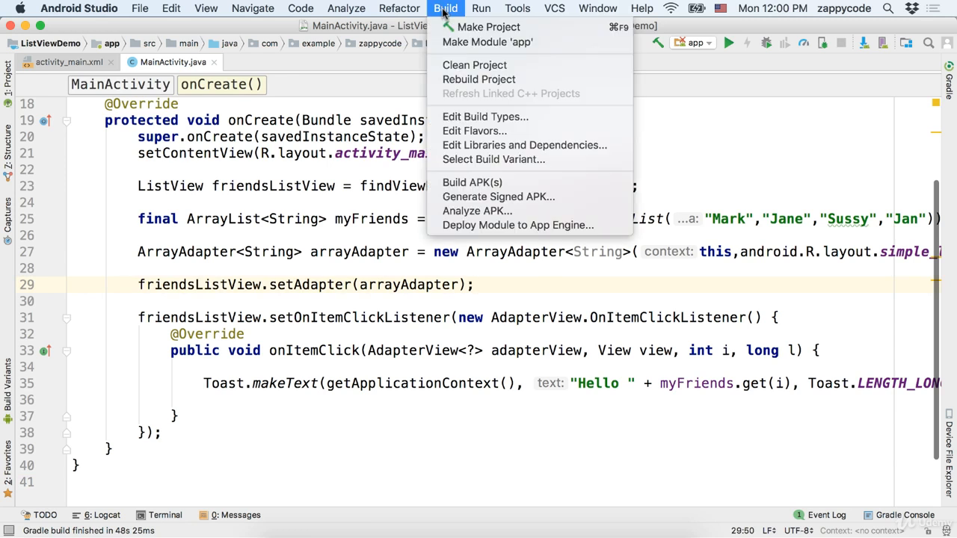
- Start Generate Signed APK for module app and open the New Key Store form
{"action": "left_click", "coordinate": [536, 197]}
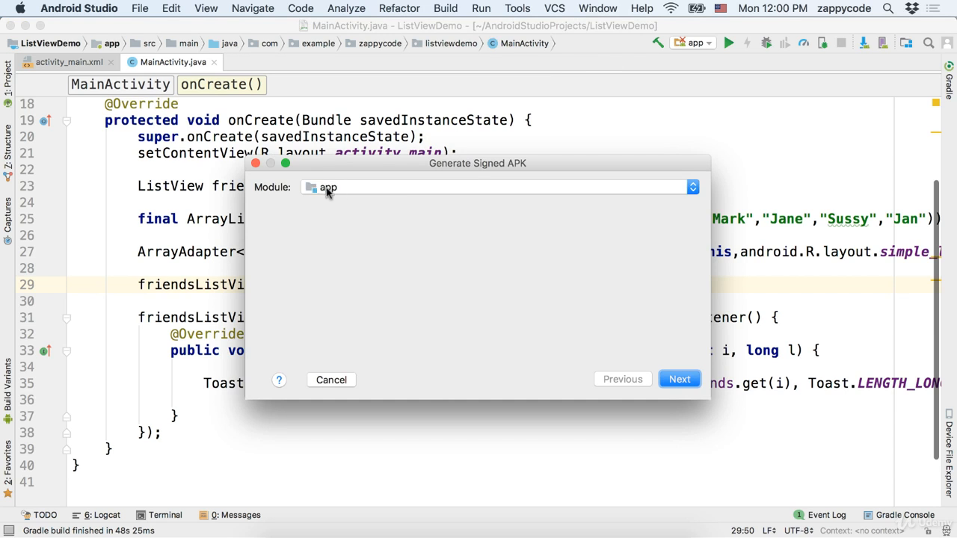
{"action": "left_click", "coordinate": [681, 380]}
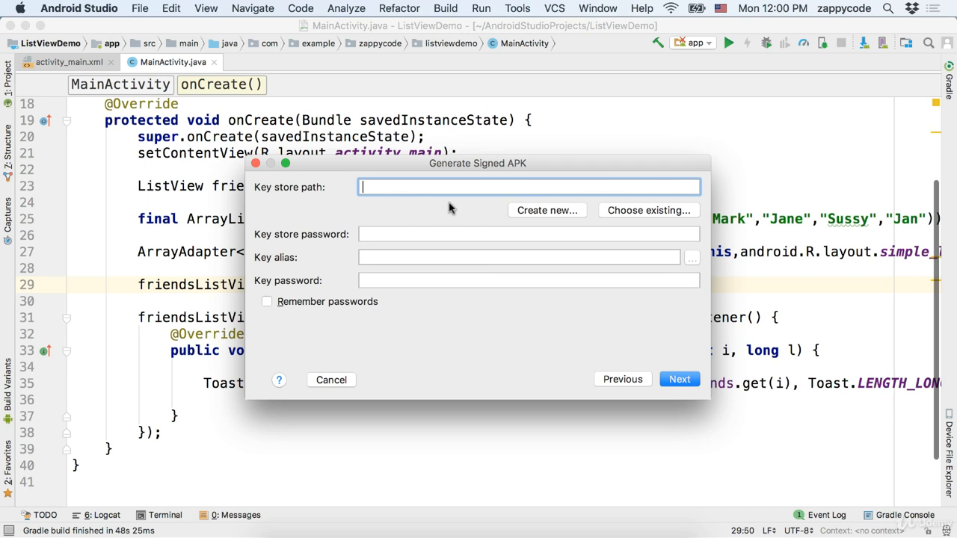
{"action": "left_click", "coordinate": [548, 211]}
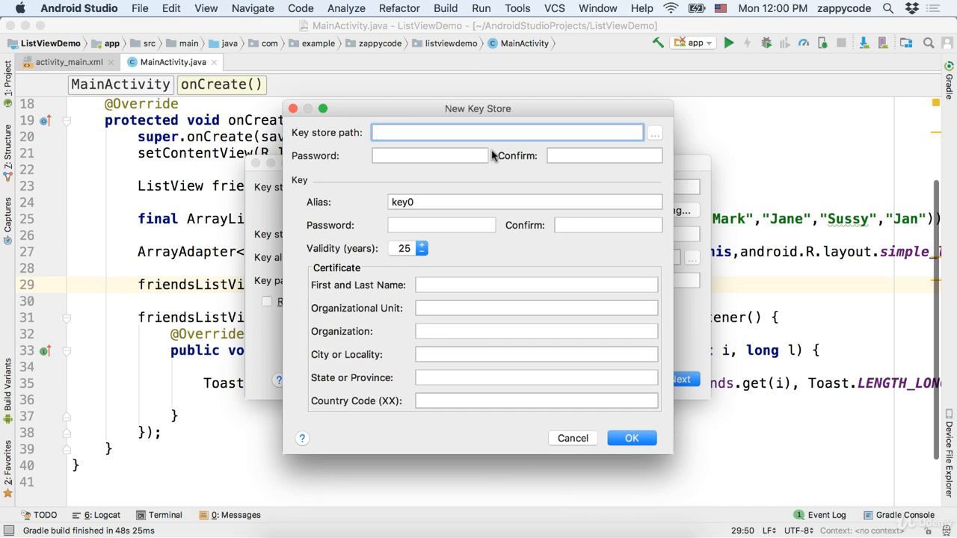
- Save the key store on the Desktop and enter and confirm its password
{"action": "left_click", "coordinate": [656, 135]}
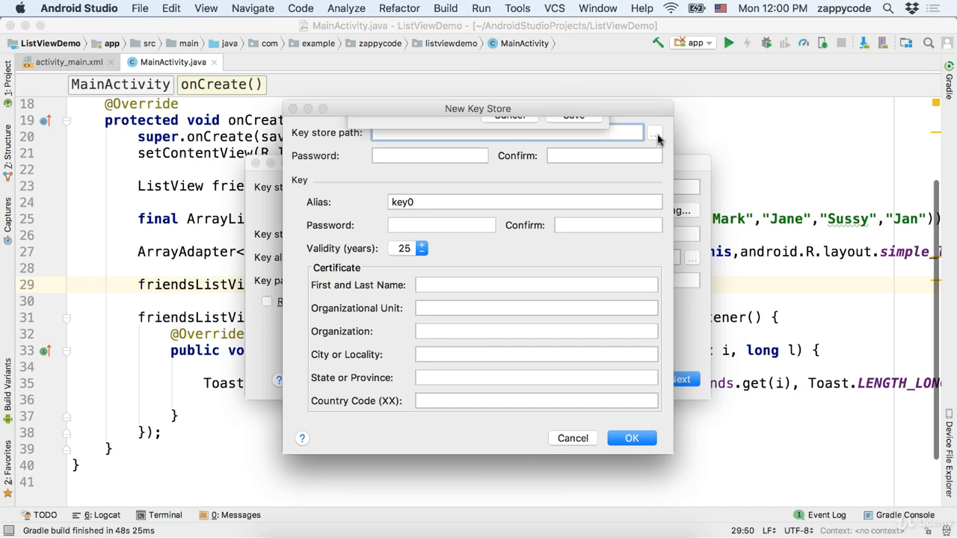
{"action": "left_click", "coordinate": [577, 184]}
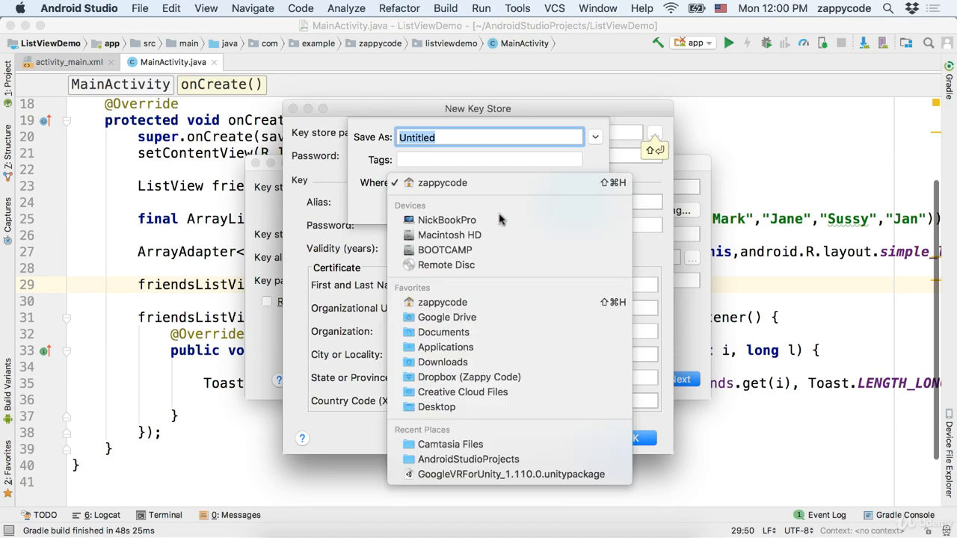
{"action": "left_click", "coordinate": [464, 406]}
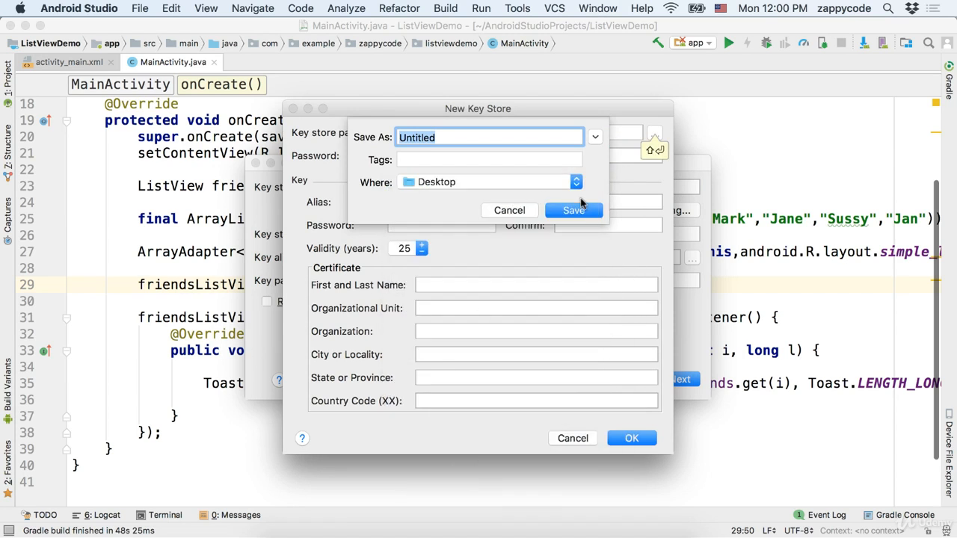
{"action": "left_click", "coordinate": [580, 208]}
{"action": "left_click", "coordinate": [428, 157]}
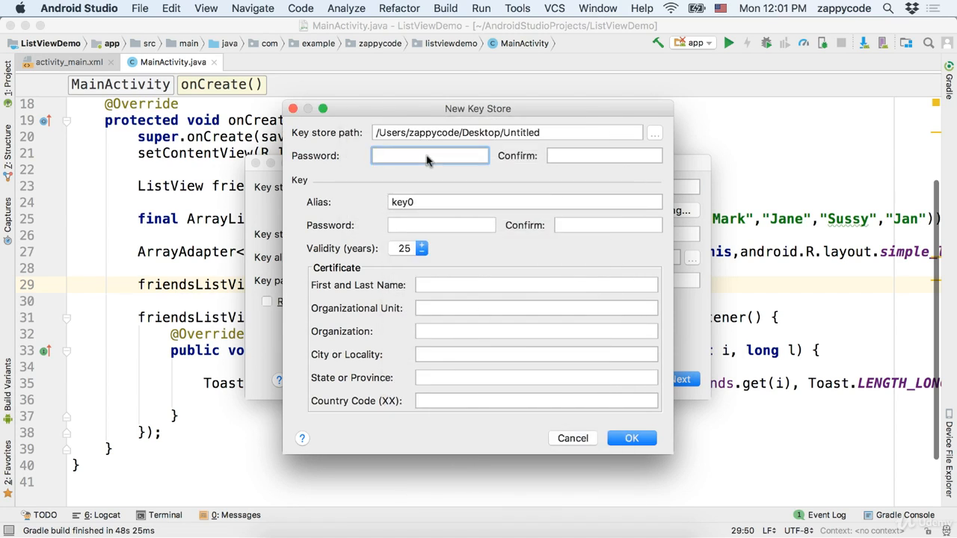
{"action": "type", "text": "password"}
{"action": "key", "text": "Tab"}
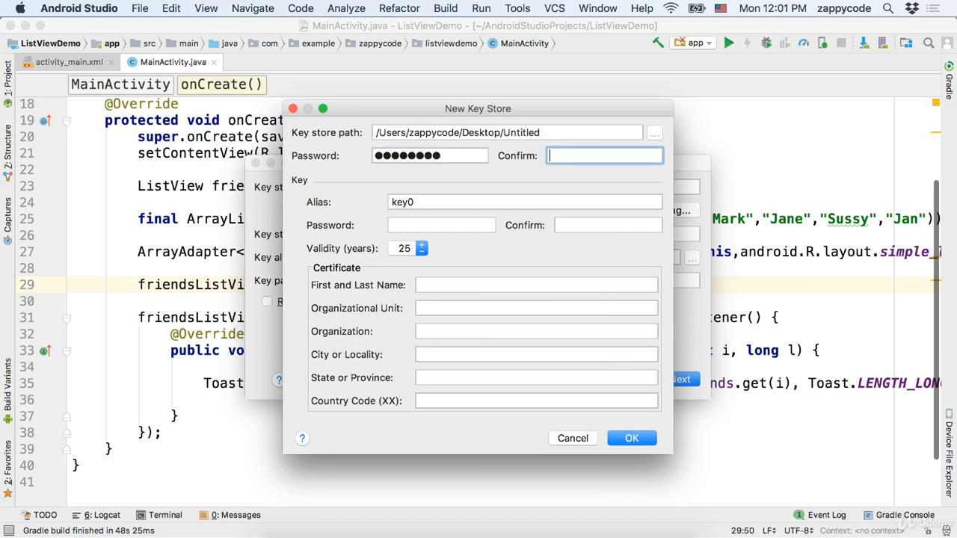
{"action": "type", "text": "password"}
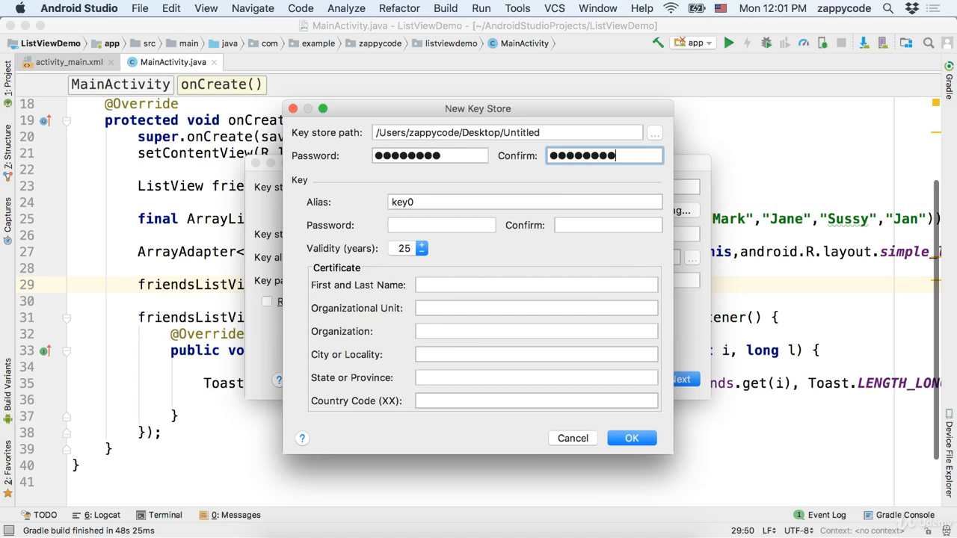
- Set alias listviewkey, name the file listviewkeystore, and enter and confirm the key password
{"action": "left_click", "coordinate": [436, 202]}
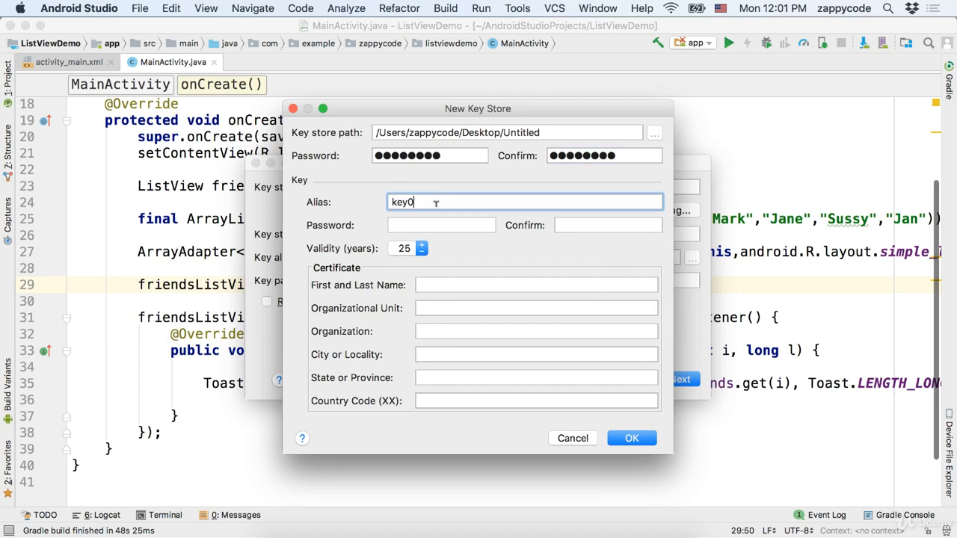
{"action": "left_click_drag", "start_coordinate": [452, 203], "coordinate": [342, 211]}
{"action": "type", "text": "listviewkey"}
{"action": "left_click", "coordinate": [523, 132]}
{"action": "key", "text": "BackSpace"}
{"action": "key", "text": "BackSpace"}
{"action": "key", "text": "BackSpace"}
{"action": "key", "text": "BackSpace"}
{"action": "key", "text": "BackSpace"}
{"action": "key", "text": "BackSpace"}
{"action": "key", "text": "BackSpace"}
{"action": "key", "text": "BackSpace"}
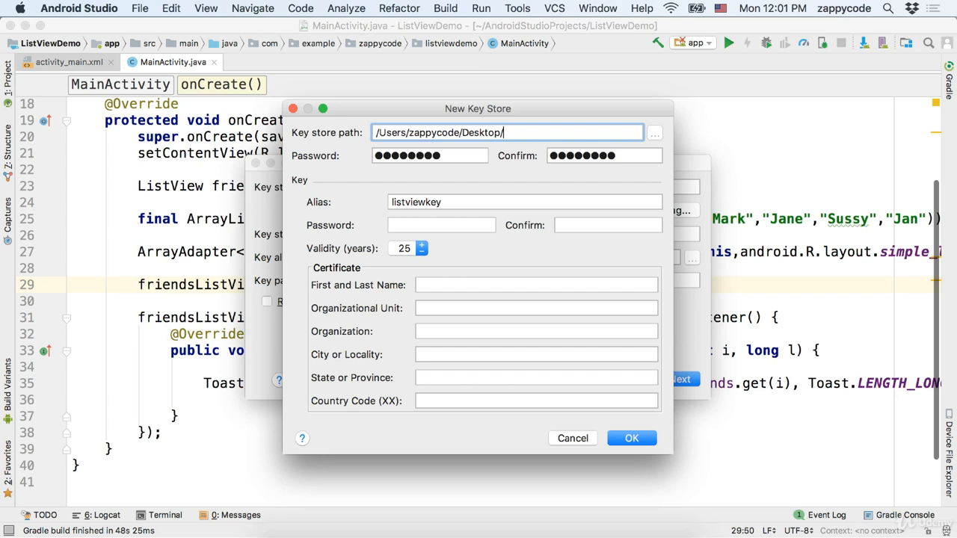
{"action": "type", "text": "listviewkeystore"}
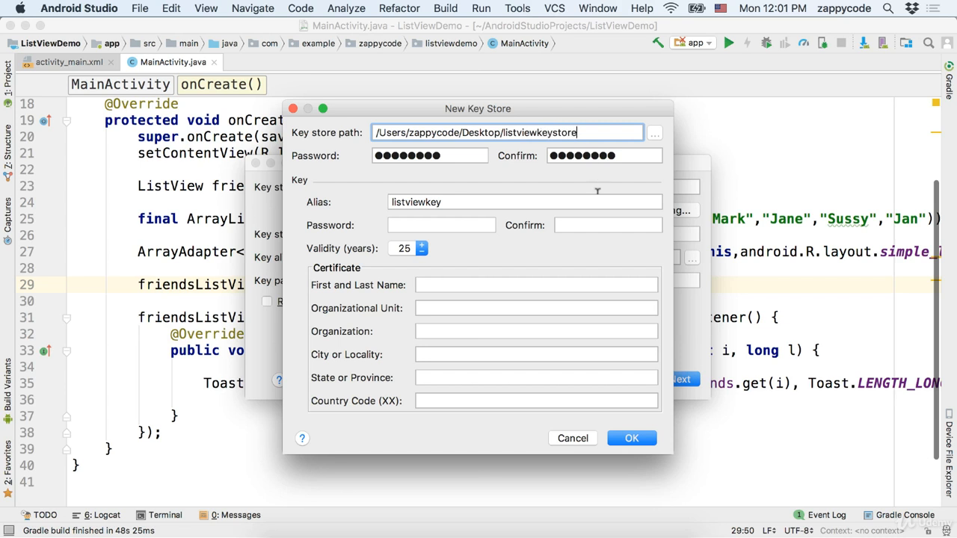
{"action": "left_click", "coordinate": [437, 221]}
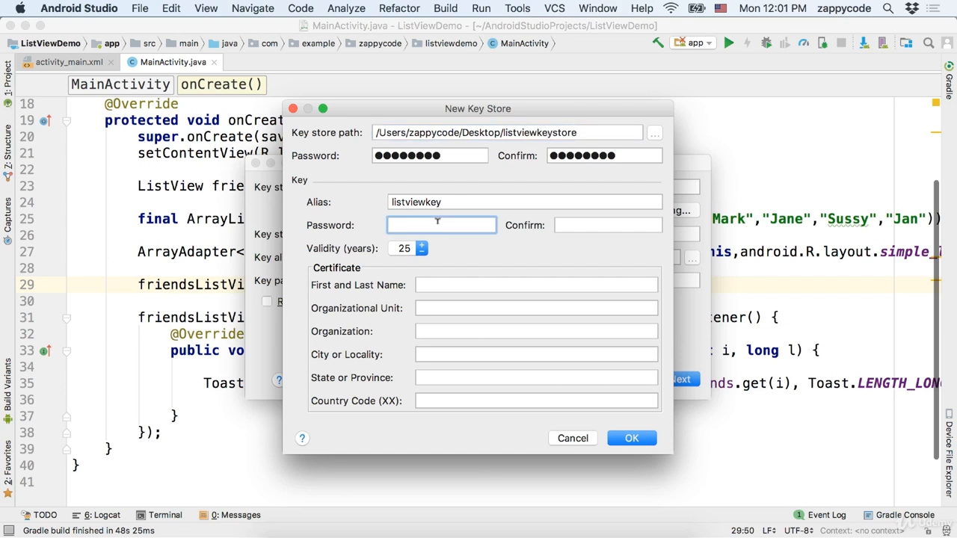
{"action": "type", "text": "•••••••••"}
{"action": "key", "text": "Tab"}
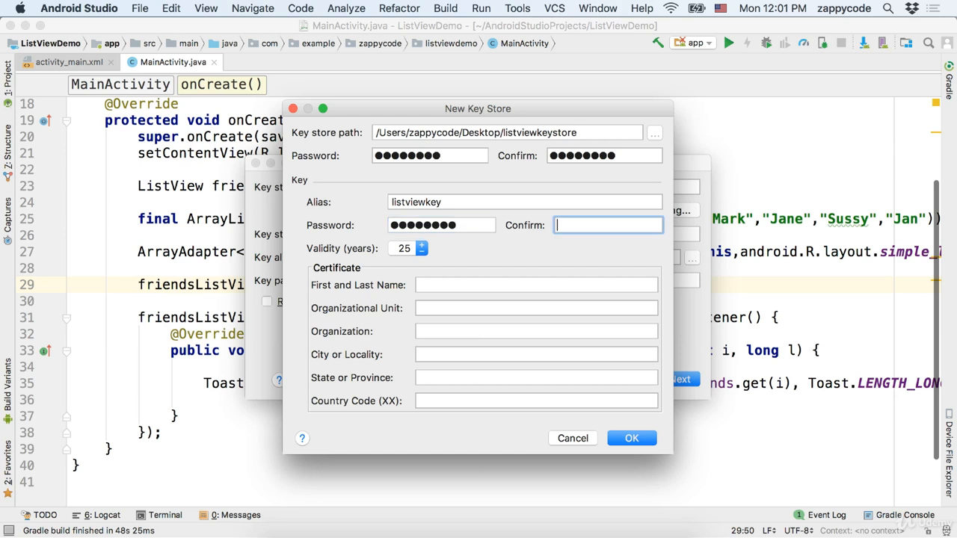
{"action": "type", "text": "•••••••••"}
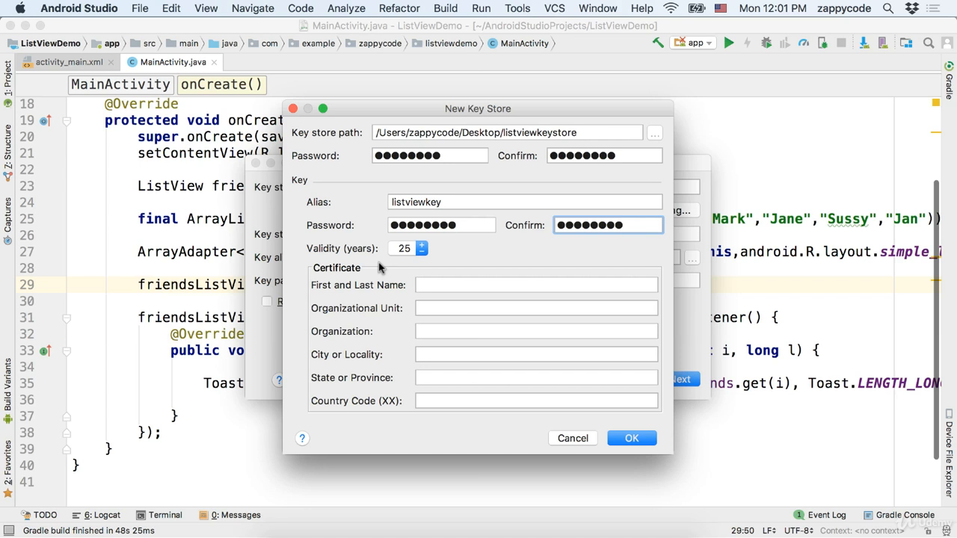
- Enter the owner's full name and reuse it for Organizational Unit and Organization
{"action": "left_click", "coordinate": [436, 285]}
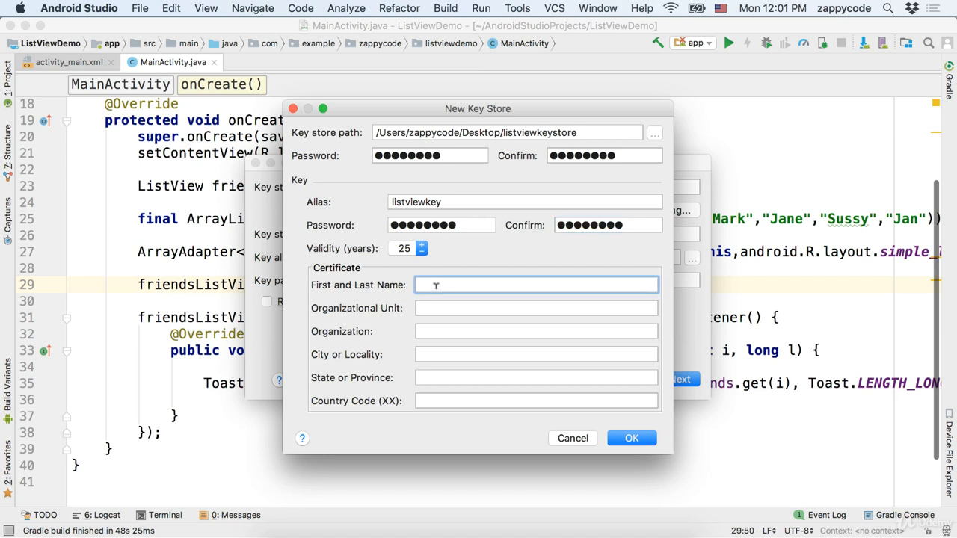
{"action": "type", "text": "Nick Walter"}
{"action": "key", "text": "Tab"}
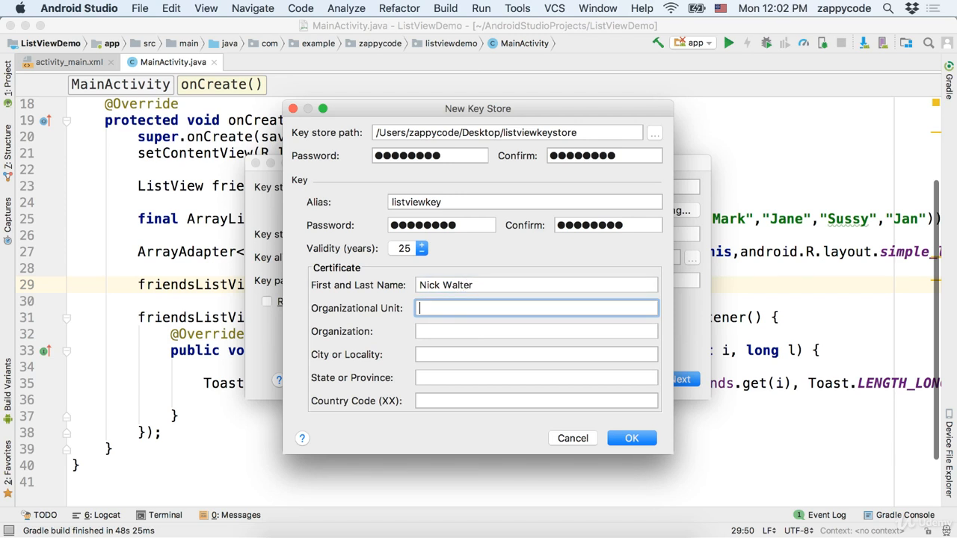
{"action": "left_click_drag", "start_coordinate": [472, 282], "coordinate": [309, 291]}
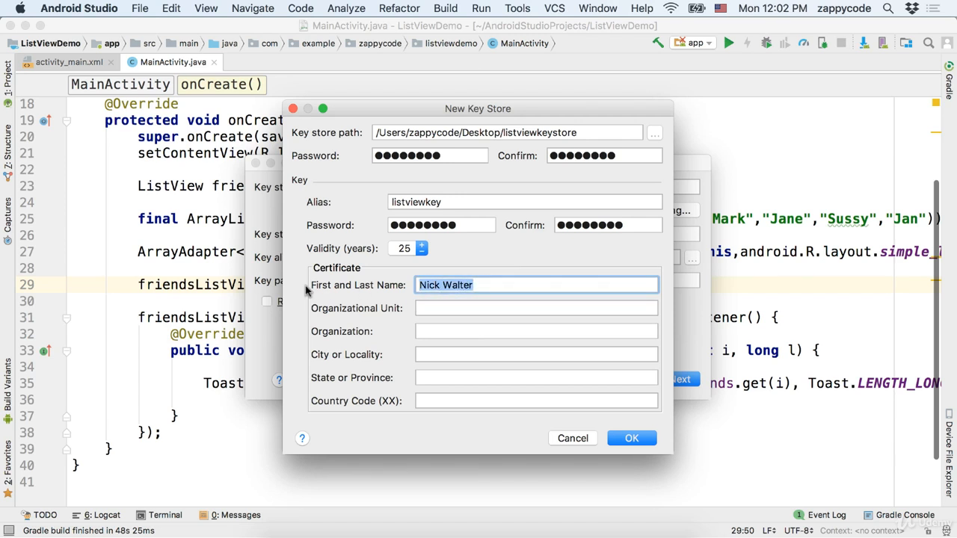
{"action": "key", "text": "super+c"}
{"action": "left_click", "coordinate": [444, 308]}
{"action": "key", "text": "super+v"}
{"action": "left_click", "coordinate": [434, 331]}
{"action": "key", "text": "super+v"}
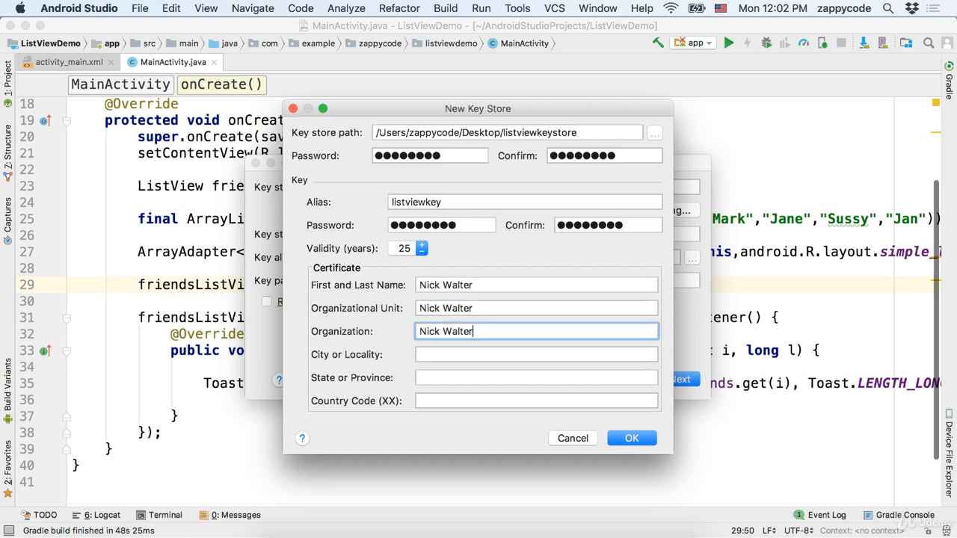
- Fill in city SLC and state UT, then create the key store
{"action": "left_click", "coordinate": [446, 353]}
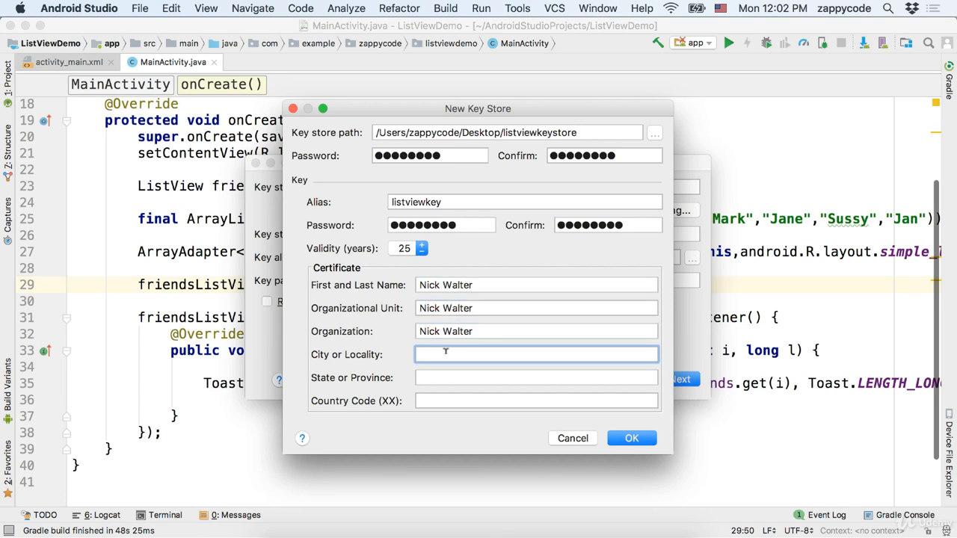
{"action": "type", "text": "SLC"}
{"action": "key", "text": "Tab"}
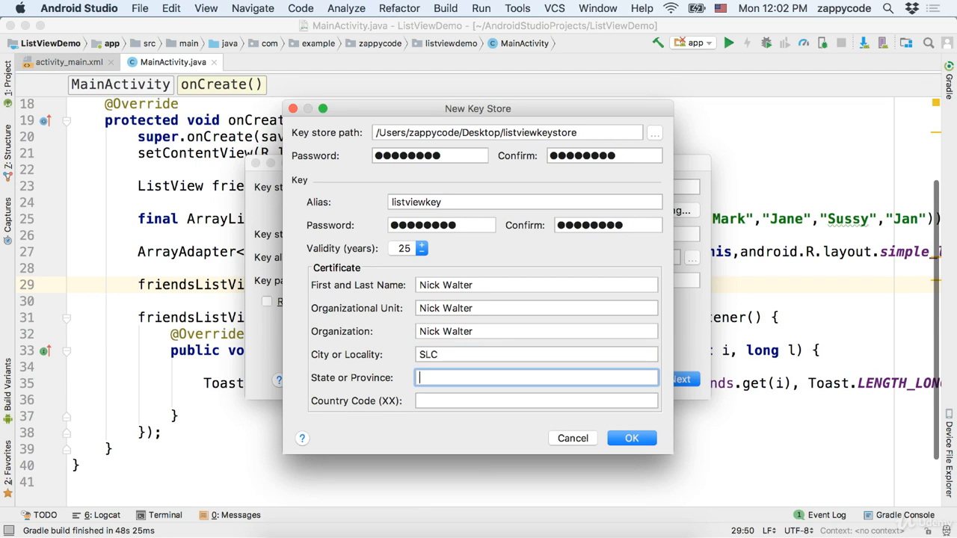
{"action": "type", "text": "UT"}
{"action": "key", "text": "Tab"}
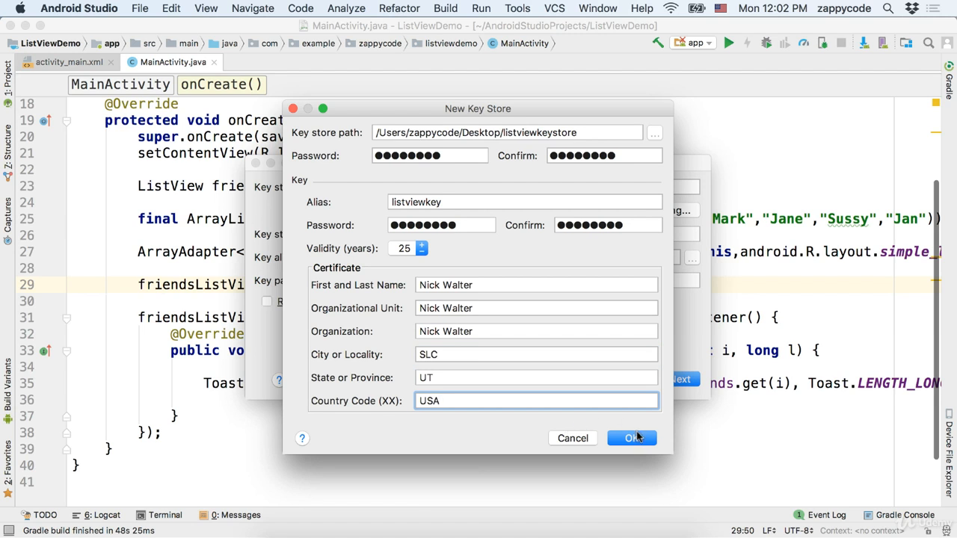
{"action": "left_click", "coordinate": [636, 438]}
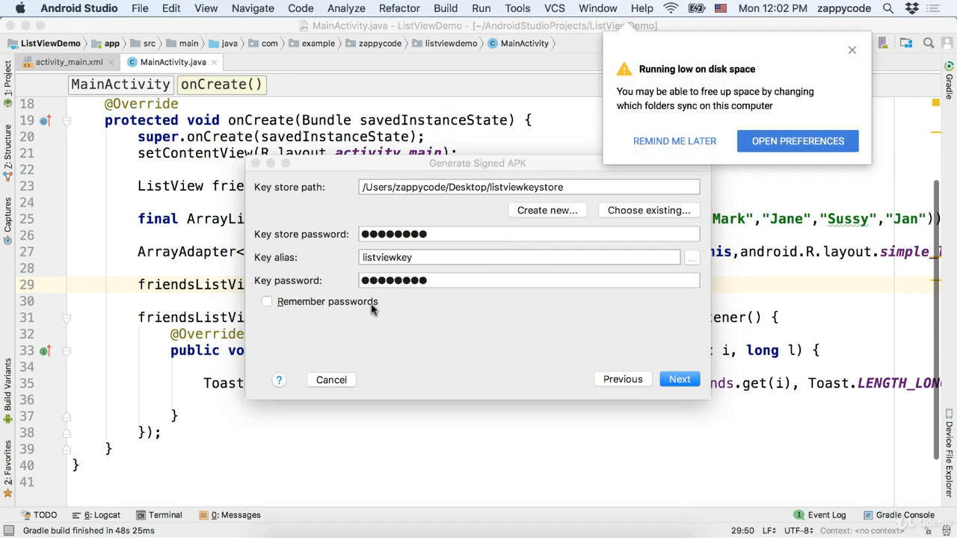
- Generate the signed release APK with the new key and remembered passwords, then bring up Play Console
{"action": "left_click", "coordinate": [852, 50]}
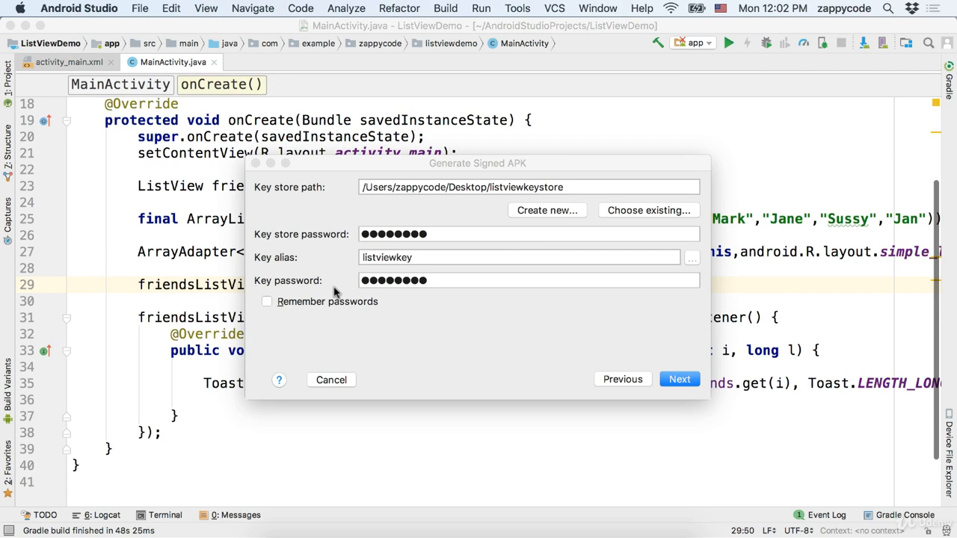
{"action": "left_click", "coordinate": [267, 302]}
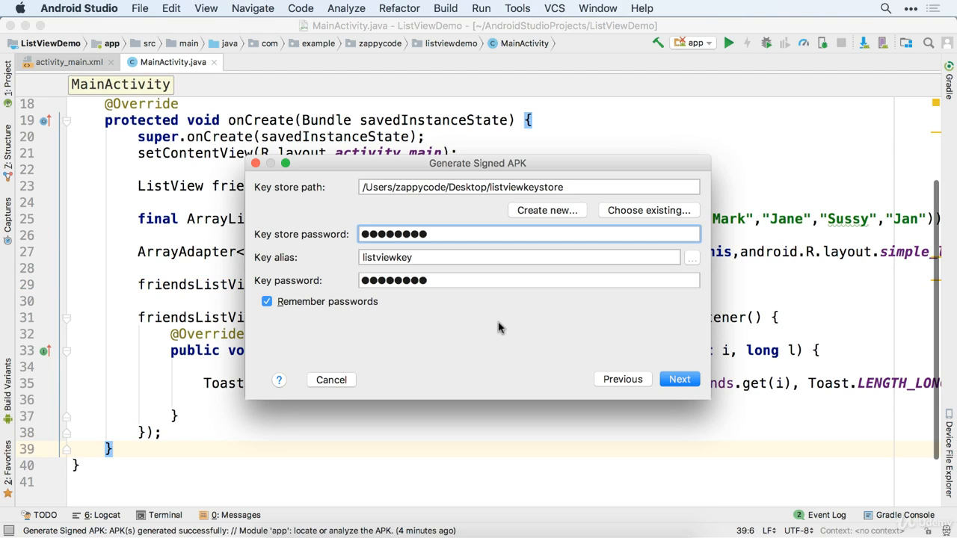
{"action": "left_click", "coordinate": [678, 381]}
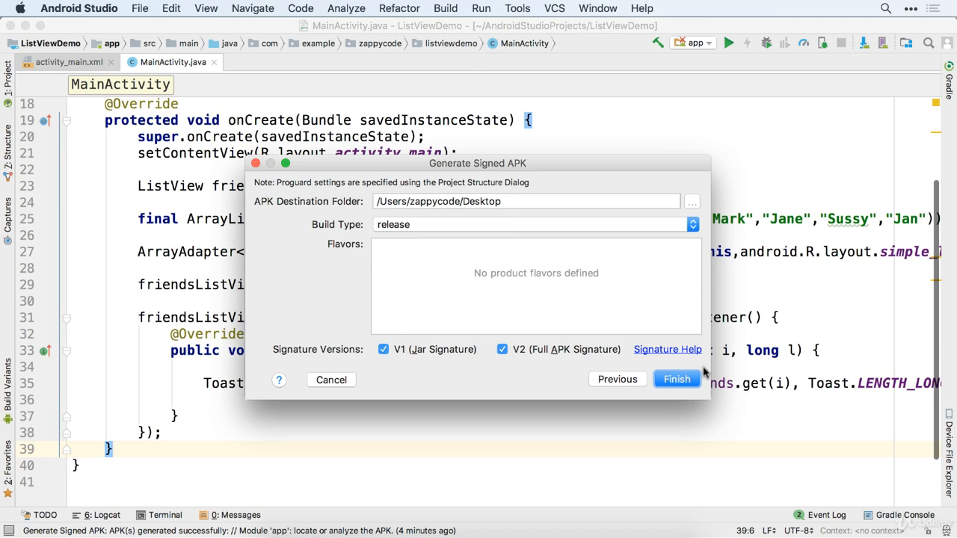
{"action": "left_click", "coordinate": [676, 379]}
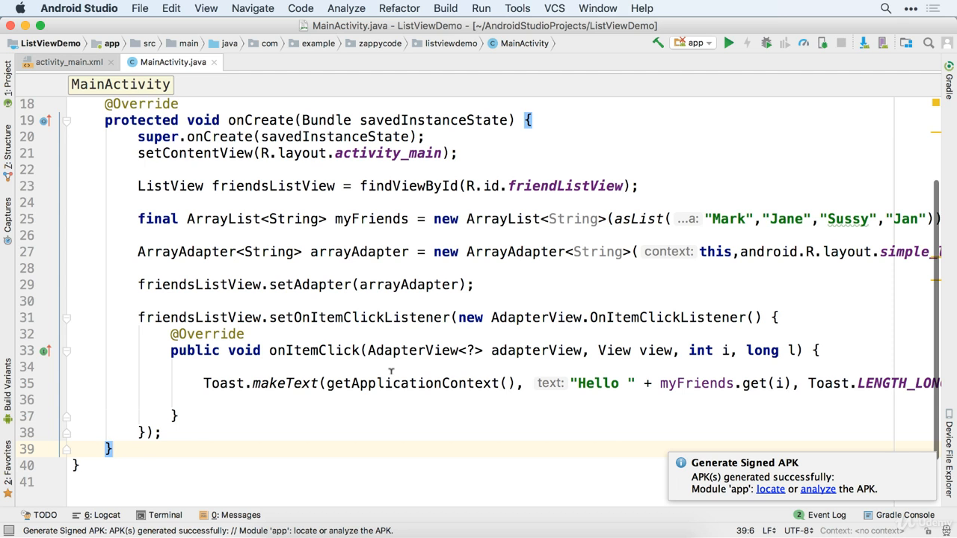
{"action": "left_click", "coordinate": [392, 525]}
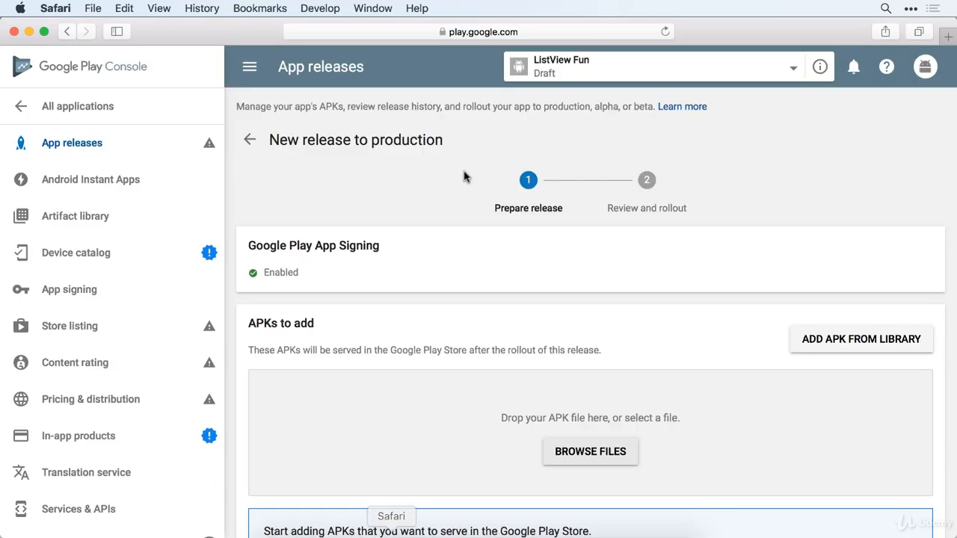
- Upload Desktop/release/app-release.apk to the production release; it's rejected for the restricted com.example package
{"action": "scroll", "coordinate": [453, 271], "scroll_direction": "down", "scroll_amount": 3}
{"action": "left_click", "coordinate": [587, 344]}
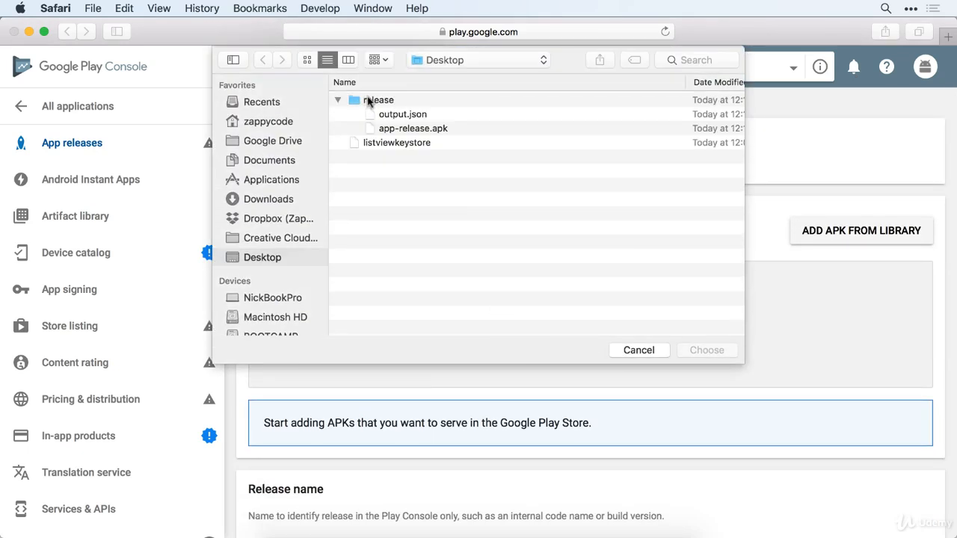
{"action": "left_click", "coordinate": [407, 130]}
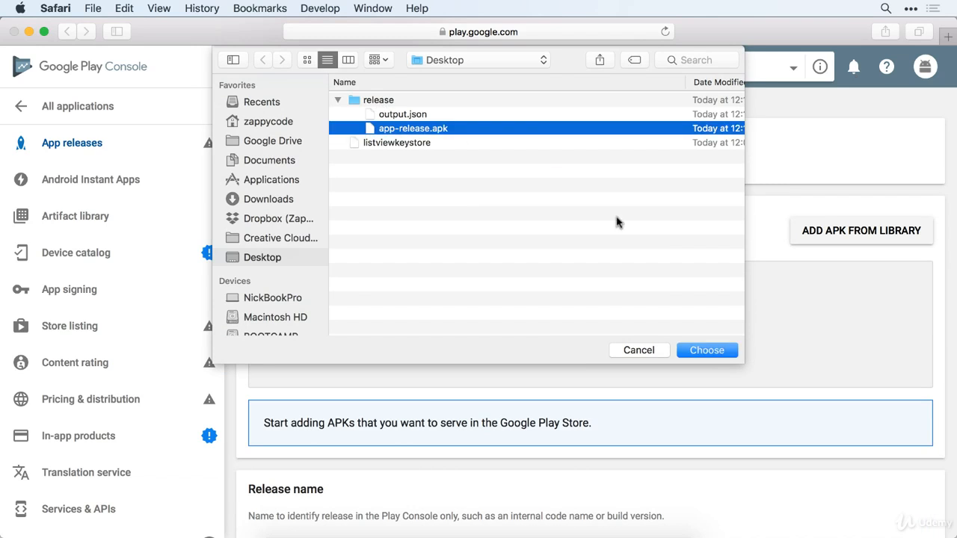
{"action": "left_click", "coordinate": [716, 353]}
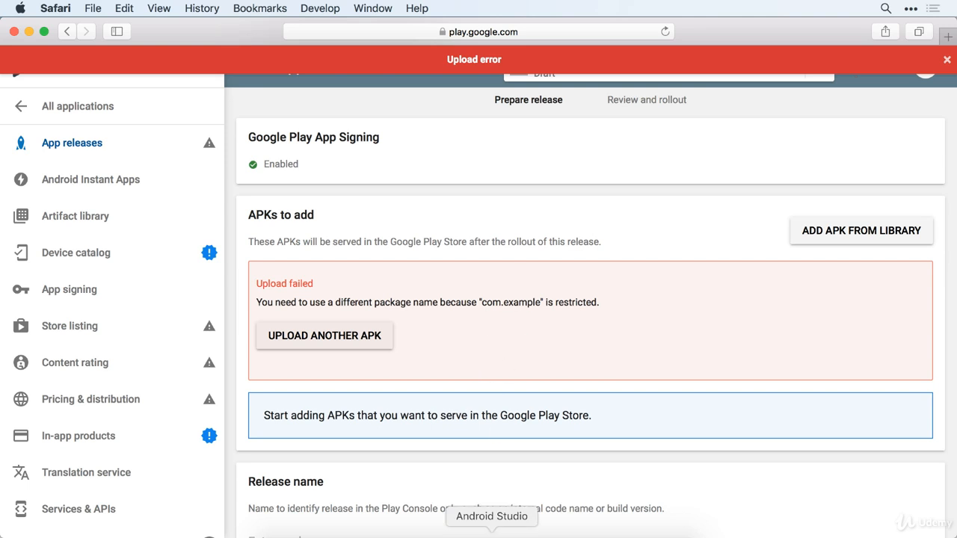
{"action": "left_click", "coordinate": [492, 536]}
- Expand app > java in the Project tree to reveal the com, com (androidTest) and com (test) packages
{"action": "left_click", "coordinate": [8, 80]}
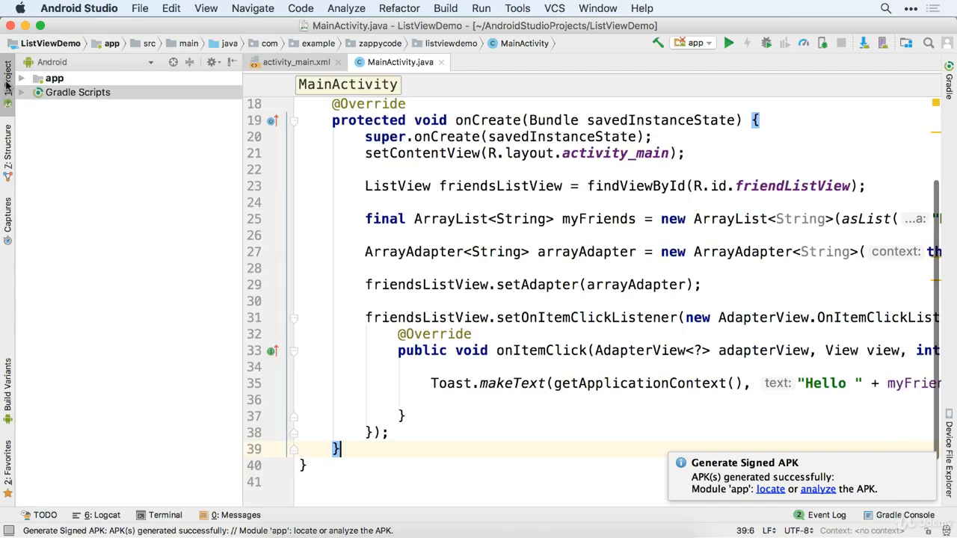
{"action": "left_click", "coordinate": [21, 78]}
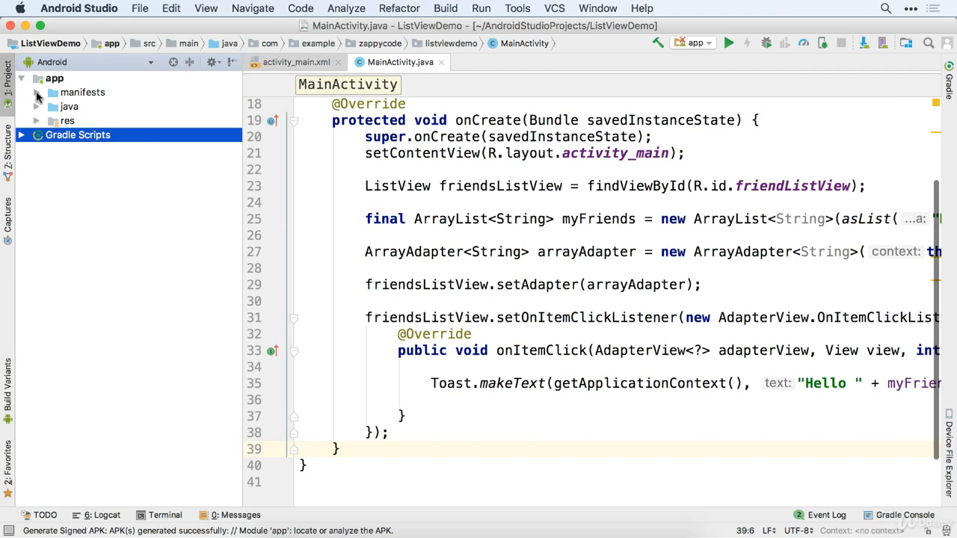
{"action": "left_click", "coordinate": [35, 107]}
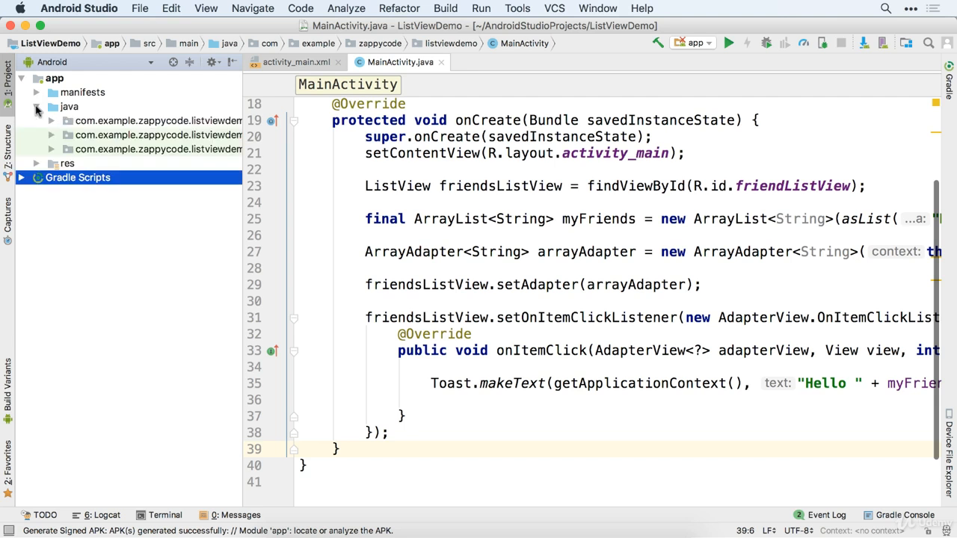
{"action": "left_click", "coordinate": [52, 121]}
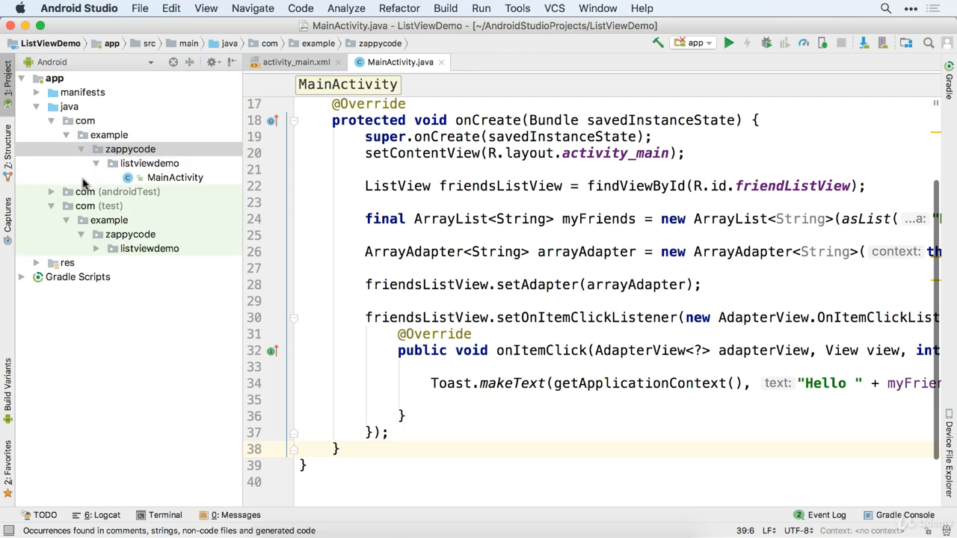
{"action": "left_click", "coordinate": [51, 192]}
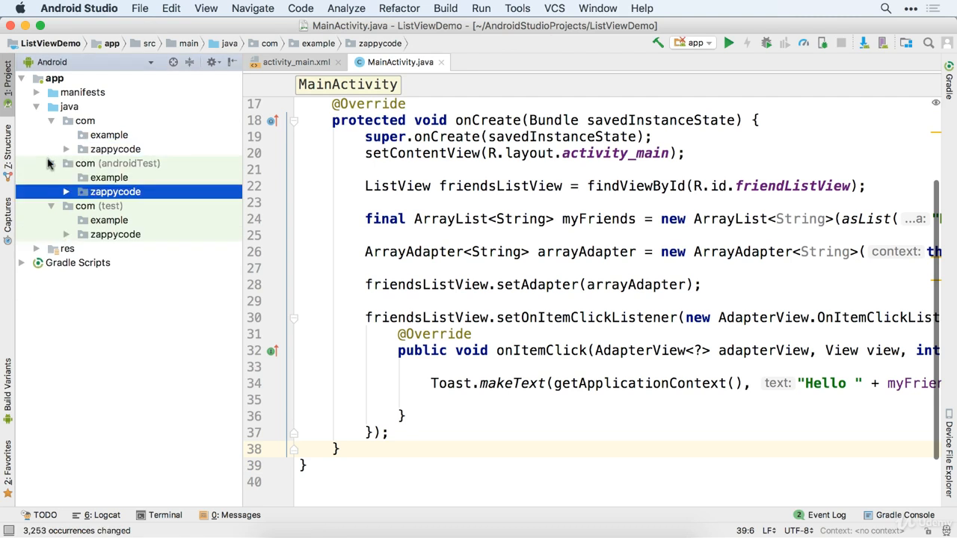
{"action": "left_click", "coordinate": [51, 163]}
{"action": "left_click", "coordinate": [51, 178]}
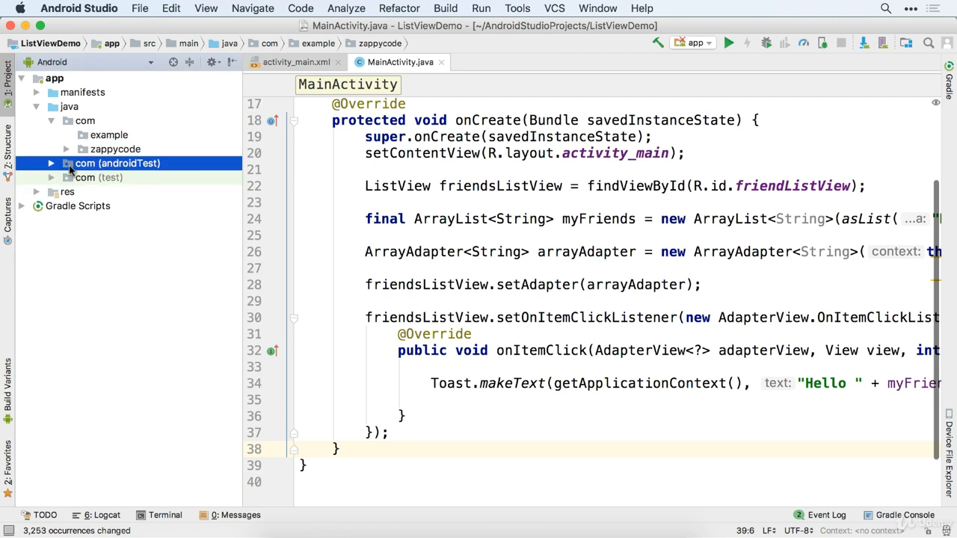
- Delete the com (androidTest) package from the app's java sources
{"action": "right_click", "coordinate": [80, 166]}
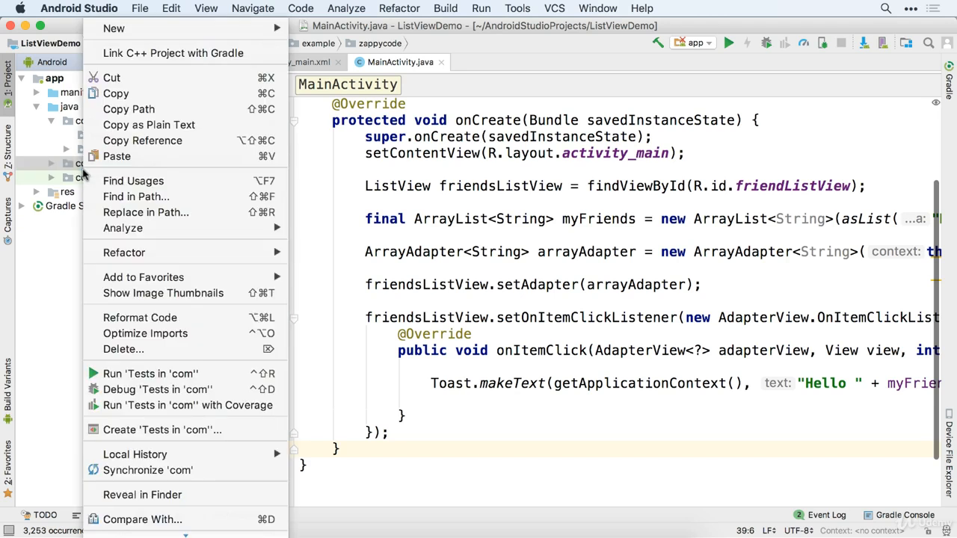
{"action": "left_click", "coordinate": [123, 349]}
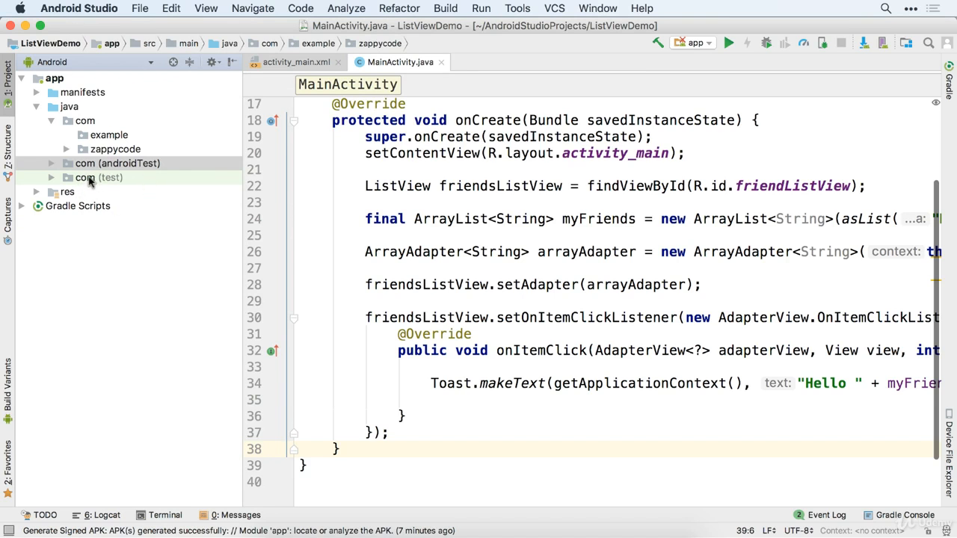
{"action": "left_click", "coordinate": [133, 210]}
{"action": "left_click", "coordinate": [93, 180]}
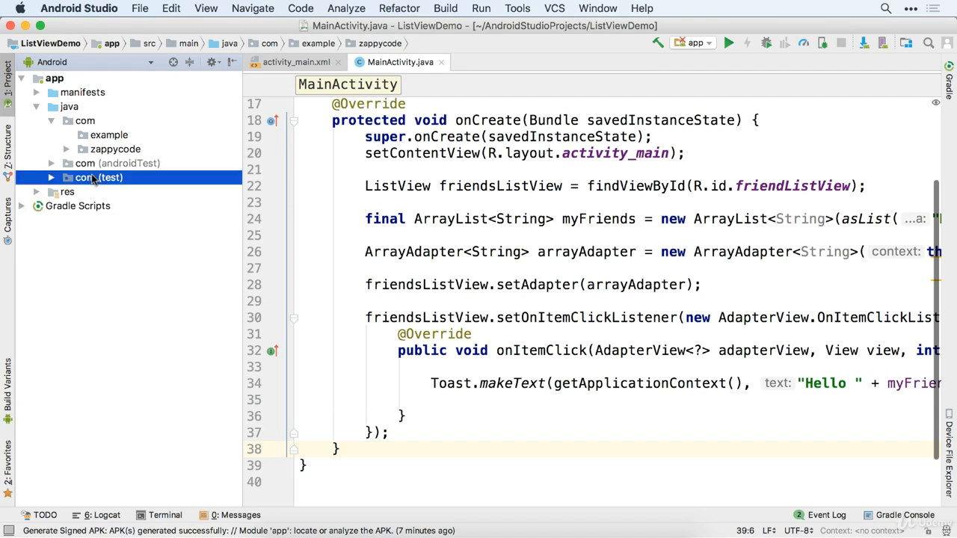
{"action": "right_click", "coordinate": [93, 179]}
{"action": "left_click", "coordinate": [73, 296]}
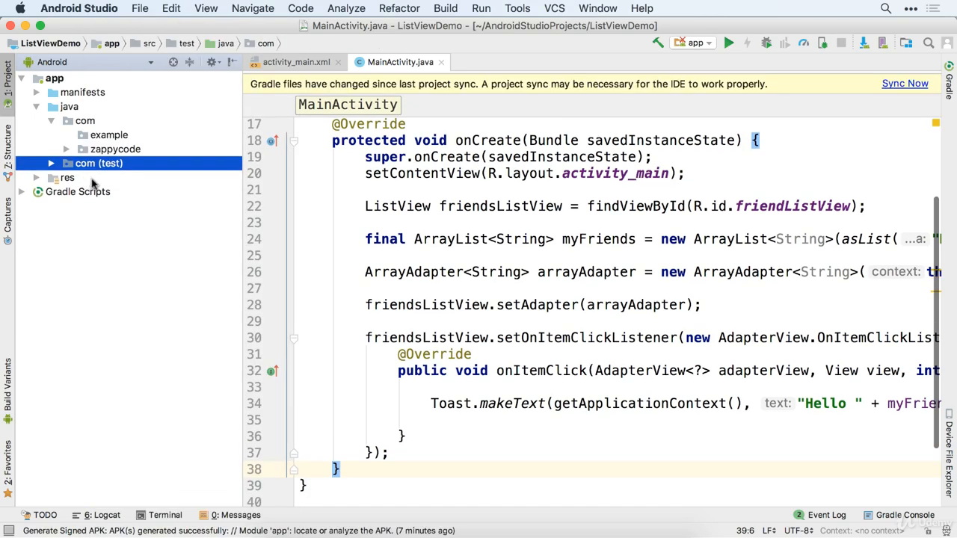
- Delete the com (test) package and sync the project with the changed Gradle files
{"action": "right_click", "coordinate": [85, 163]}
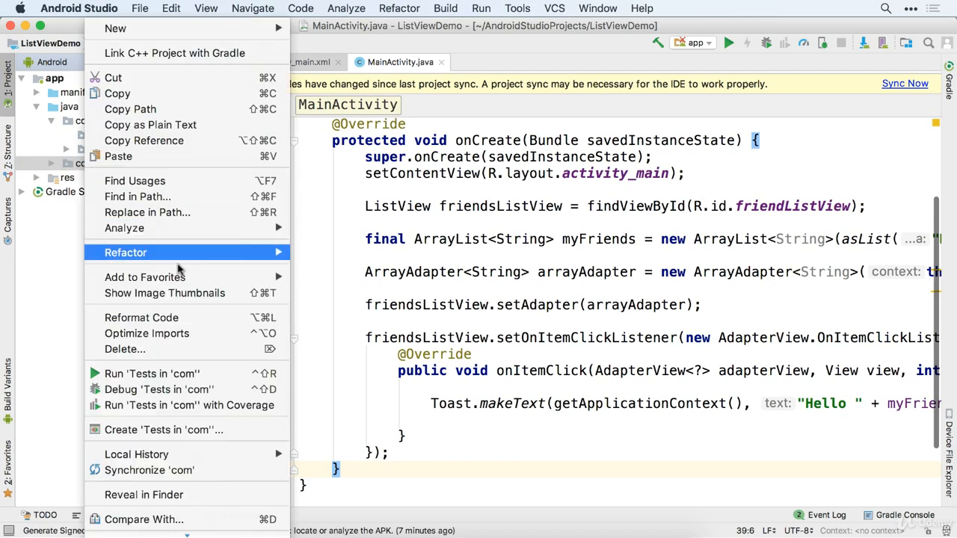
{"action": "left_click", "coordinate": [180, 349]}
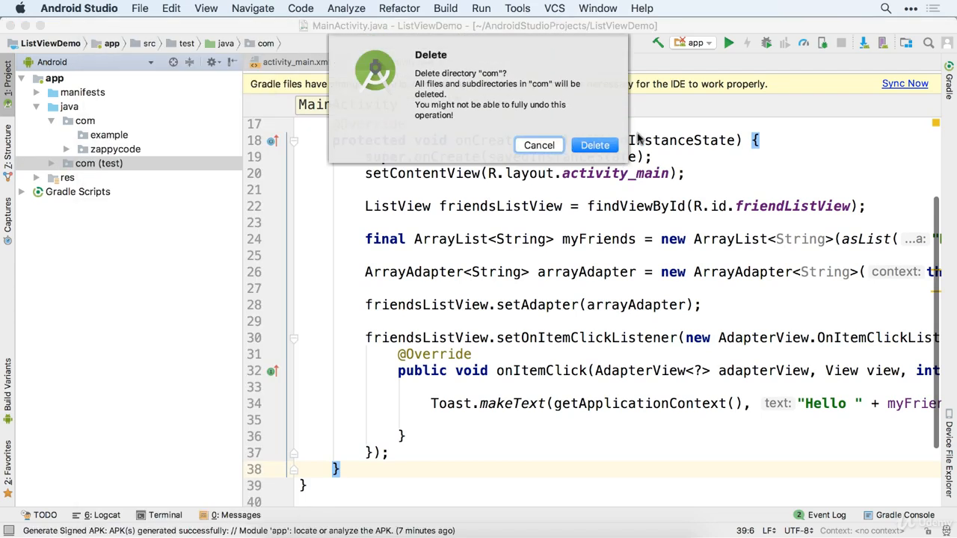
{"action": "left_click", "coordinate": [591, 145]}
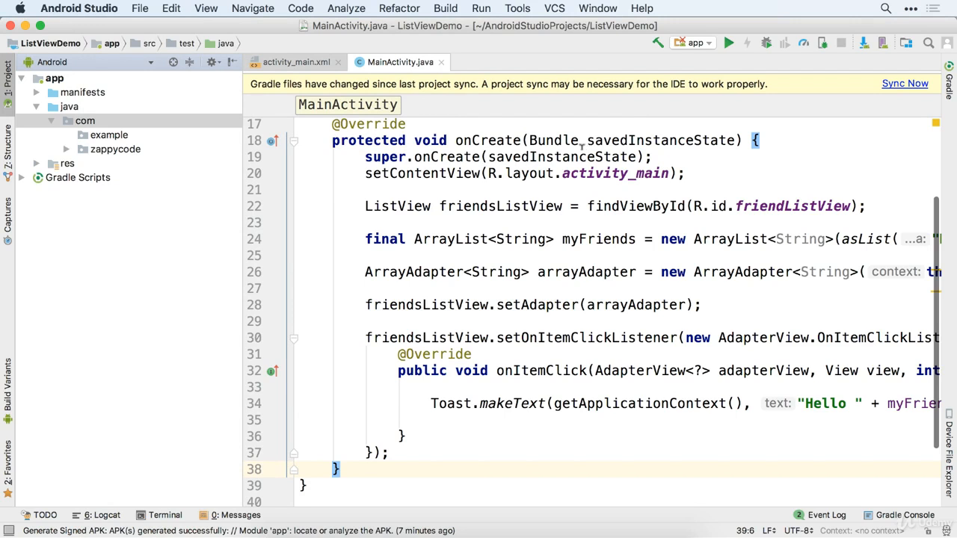
{"action": "left_click", "coordinate": [897, 84]}
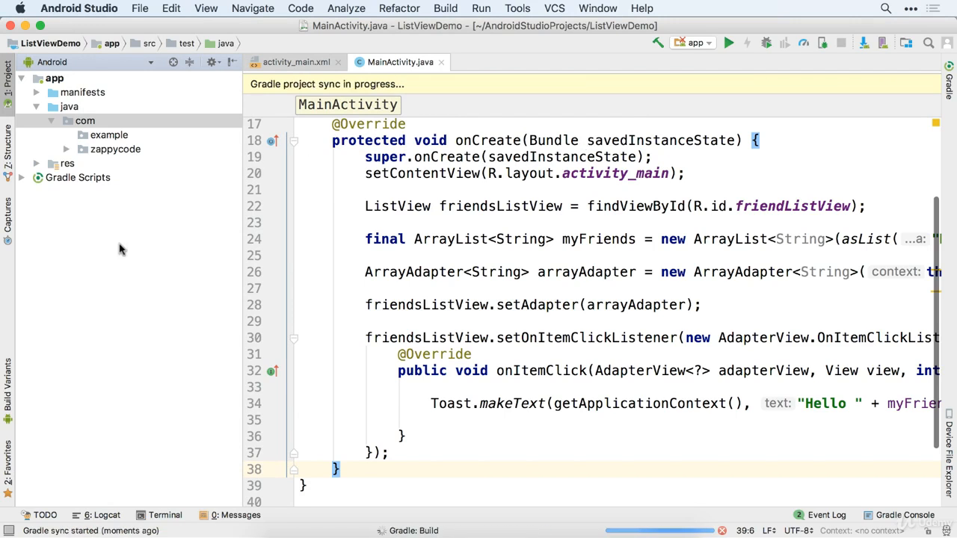
- Turn off hiding of empty middle packages so com, example and zappycode show as separate rows
{"action": "left_click", "coordinate": [213, 63]}
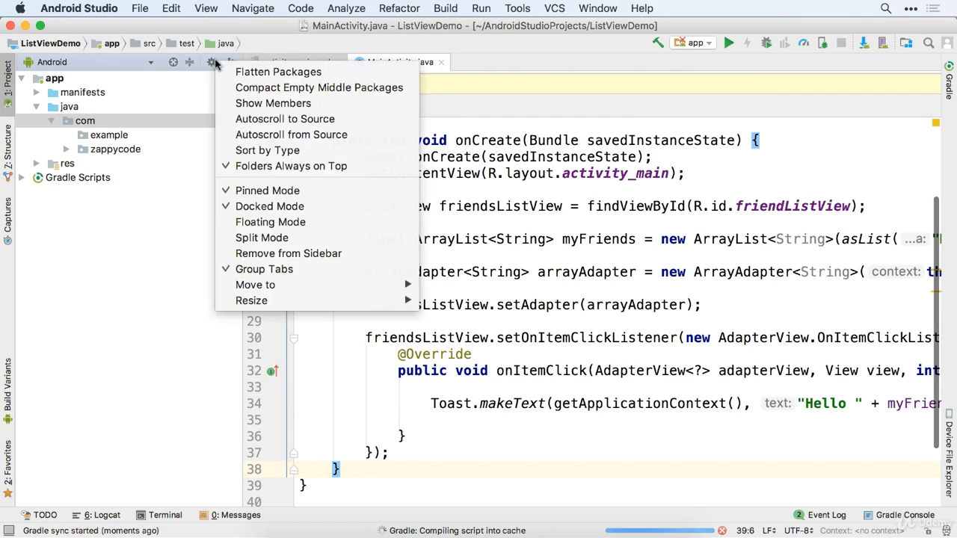
{"action": "left_click", "coordinate": [317, 87]}
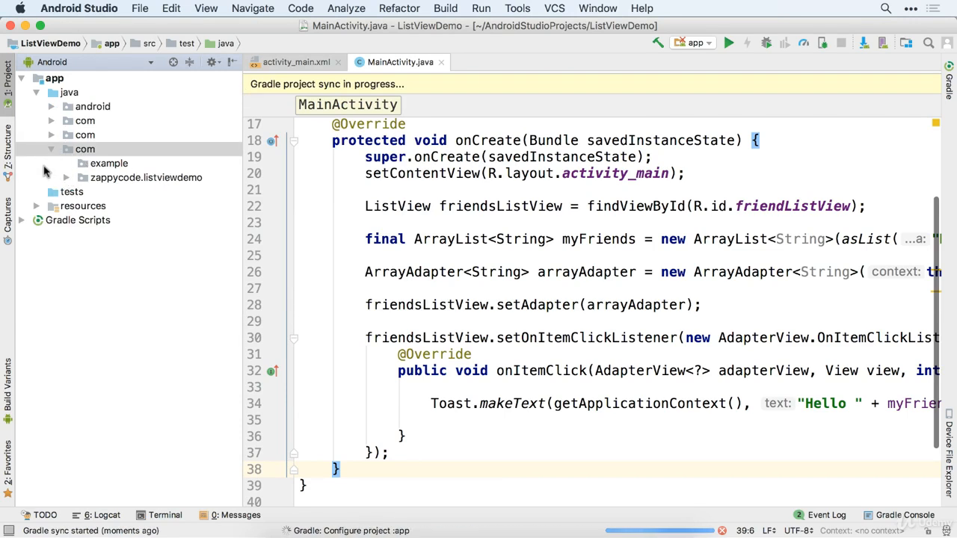
{"action": "left_click", "coordinate": [52, 149]}
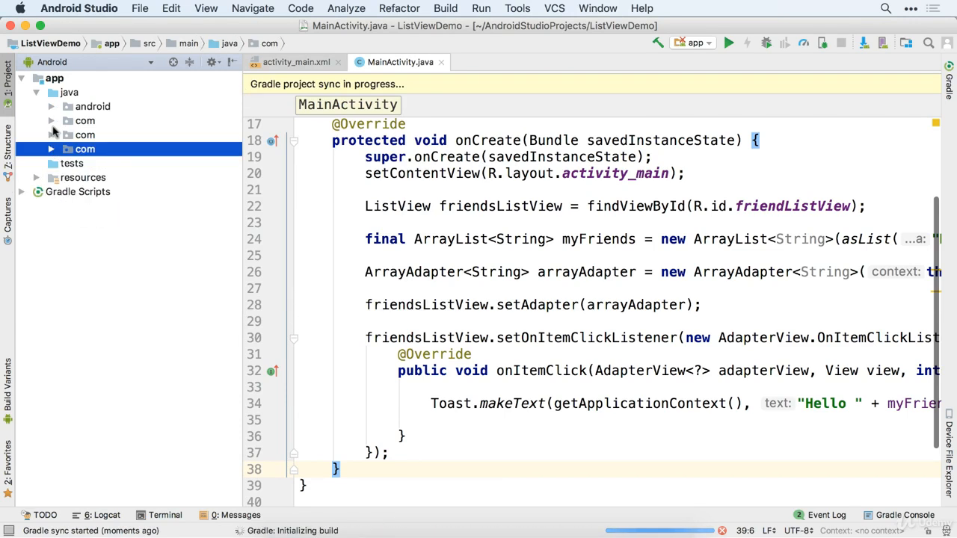
{"action": "left_click", "coordinate": [212, 62]}
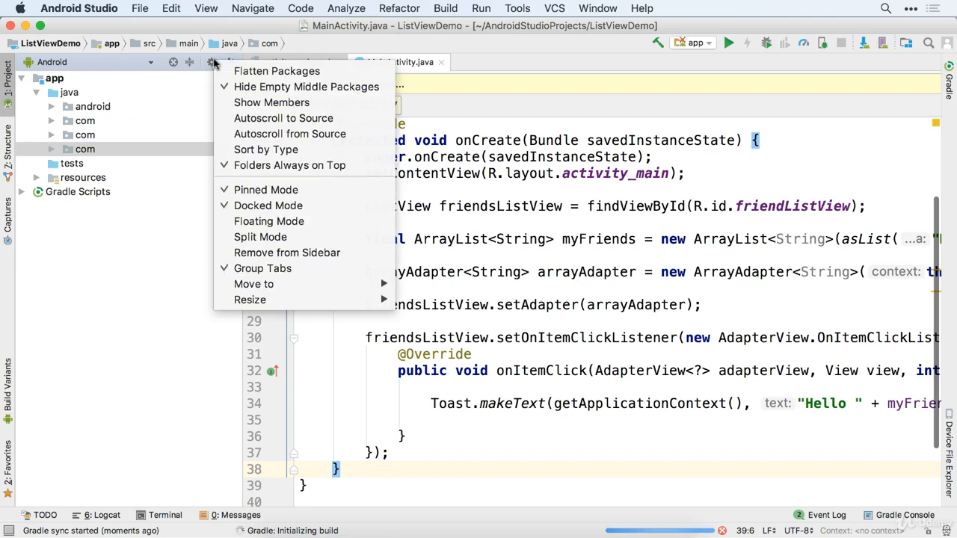
{"action": "left_click", "coordinate": [244, 87]}
{"action": "left_click", "coordinate": [50, 148]}
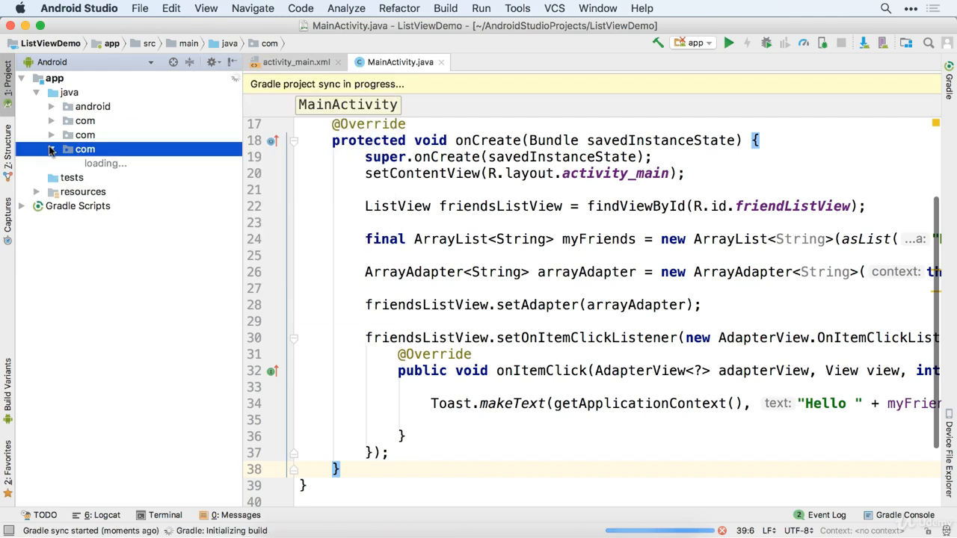
{"action": "left_click", "coordinate": [86, 180]}
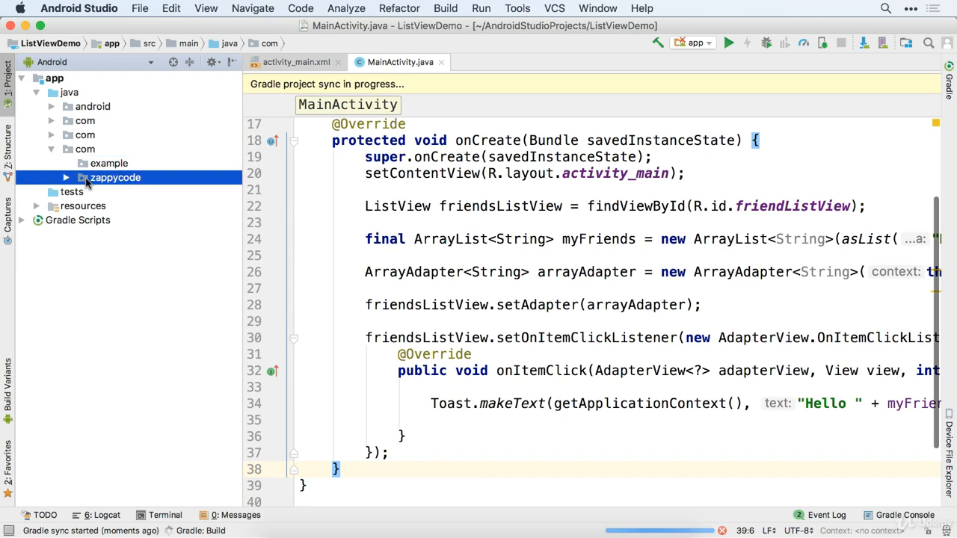
- Delete the example package, leaving com.zappycode.listviewdemo with MainActivity, and re-enable Compact Empty Middle Packages
{"action": "left_click", "coordinate": [84, 164]}
{"action": "key", "text": "Delete"}
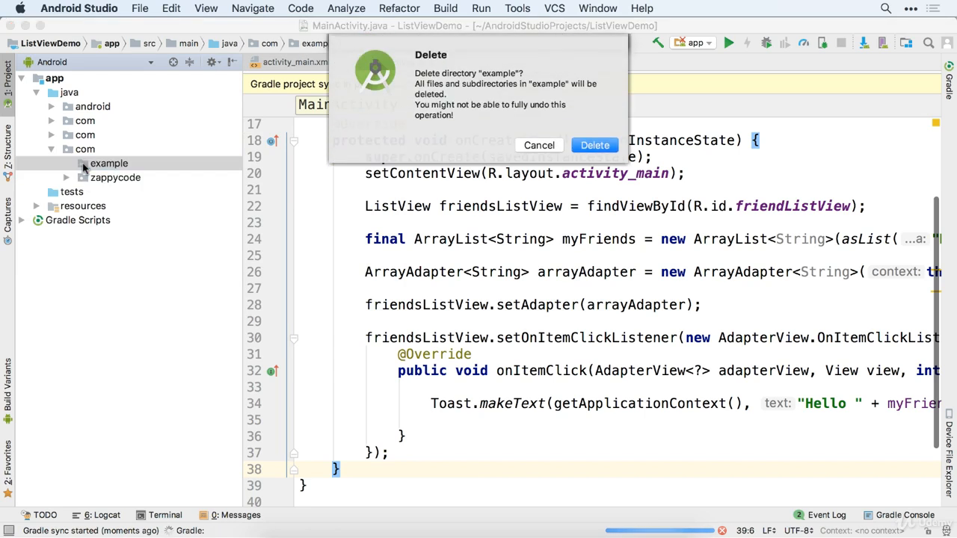
{"action": "left_click", "coordinate": [598, 148]}
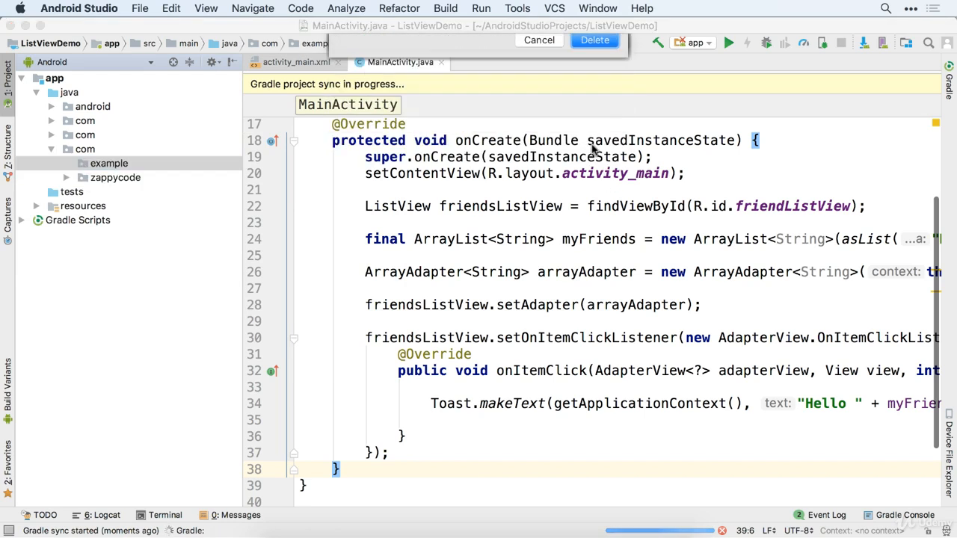
{"action": "left_click", "coordinate": [65, 135]}
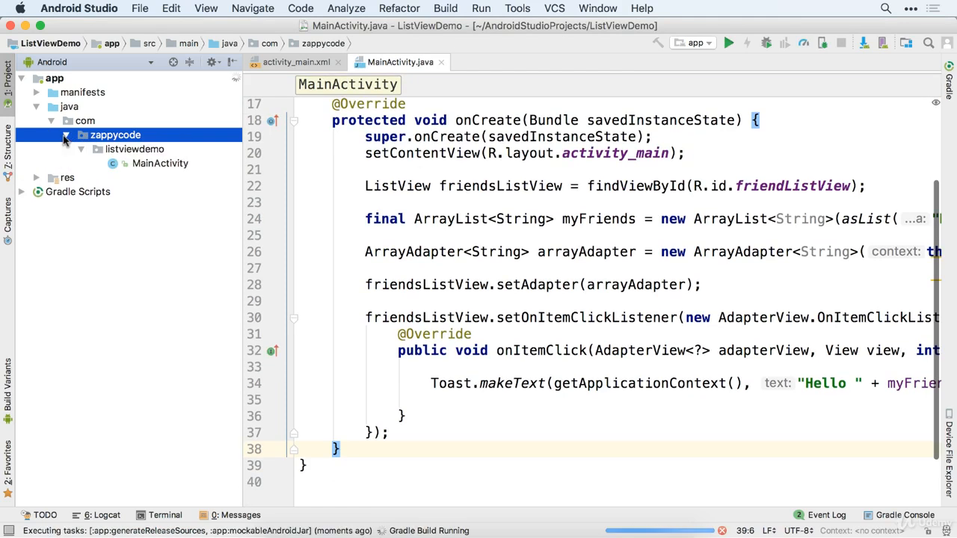
{"action": "left_click", "coordinate": [214, 61]}
{"action": "left_click", "coordinate": [243, 83]}
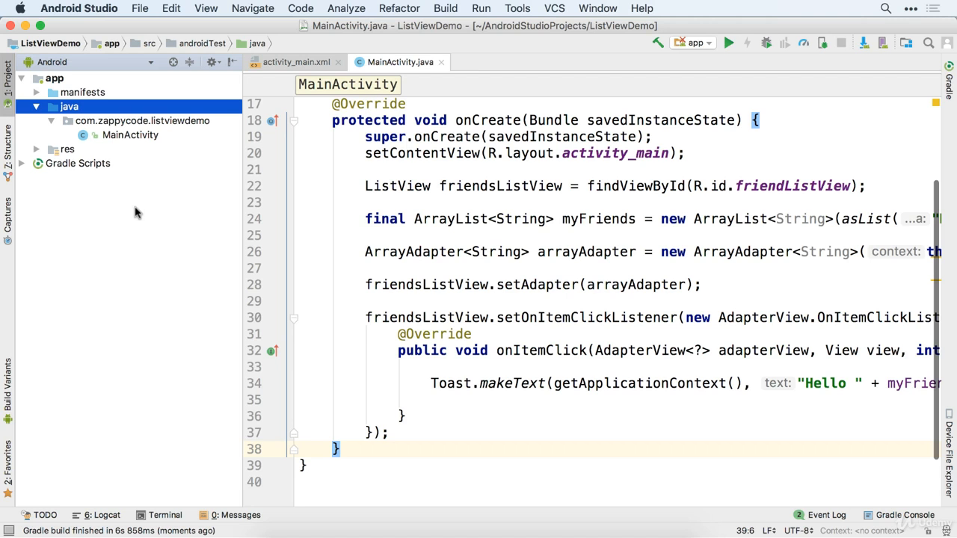
- Open build.gradle (Module: app) from Gradle Scripts
{"action": "left_click", "coordinate": [22, 164]}
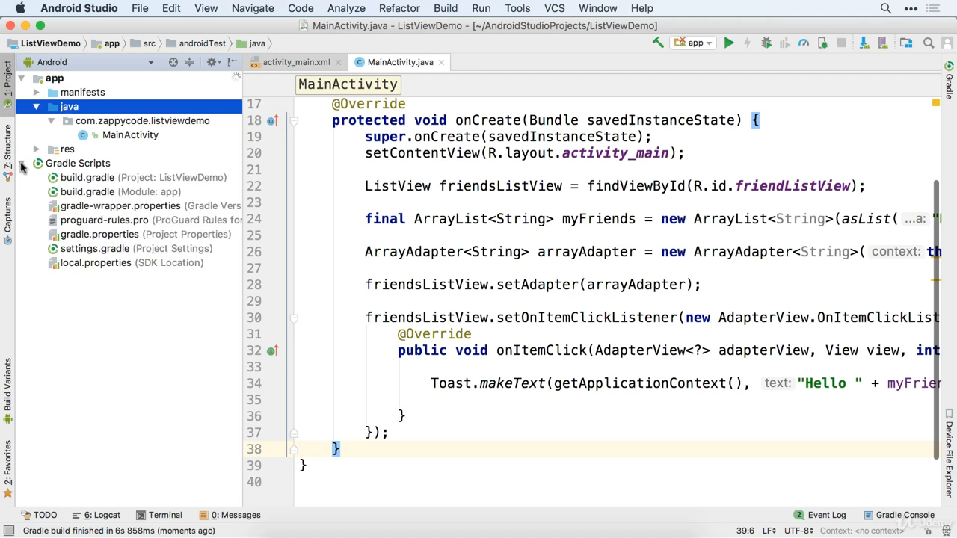
{"action": "double_click", "coordinate": [93, 194]}
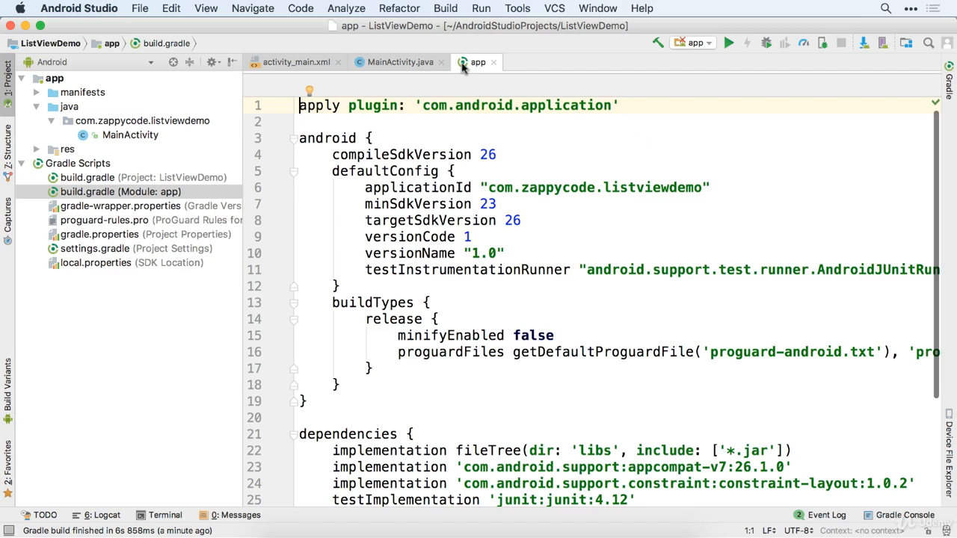
- Regenerate the signed release APK for module app via Build > Generate Signed APK
{"action": "left_click", "coordinate": [446, 8]}
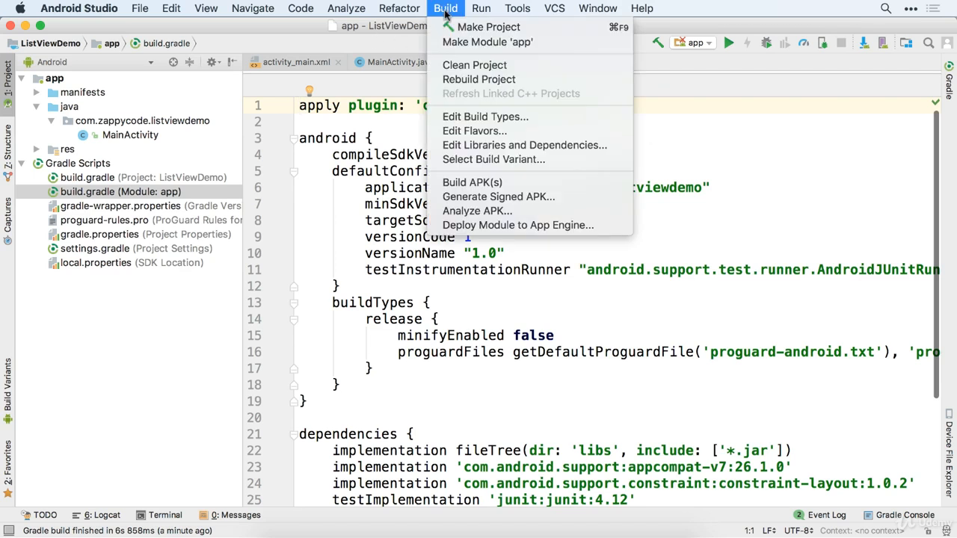
{"action": "left_click", "coordinate": [488, 197]}
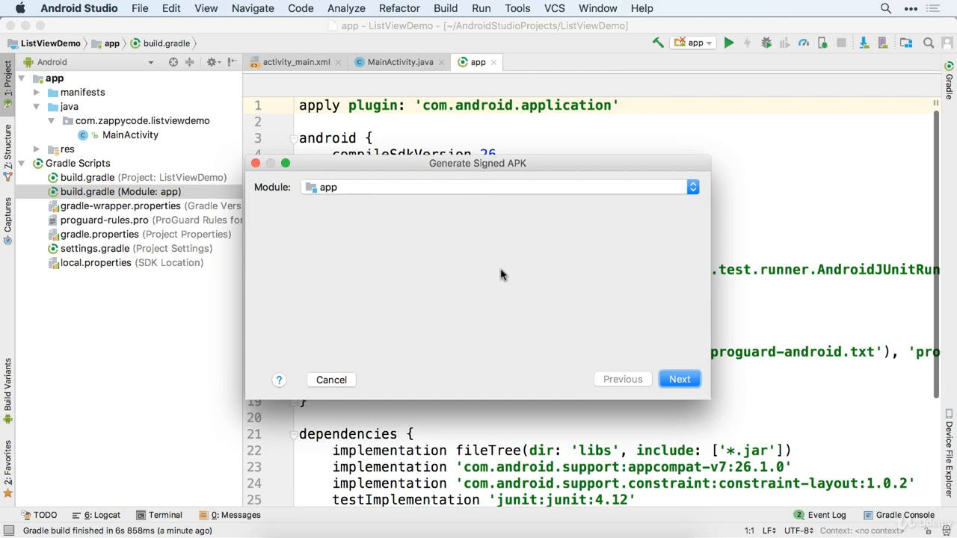
{"action": "left_click", "coordinate": [680, 380]}
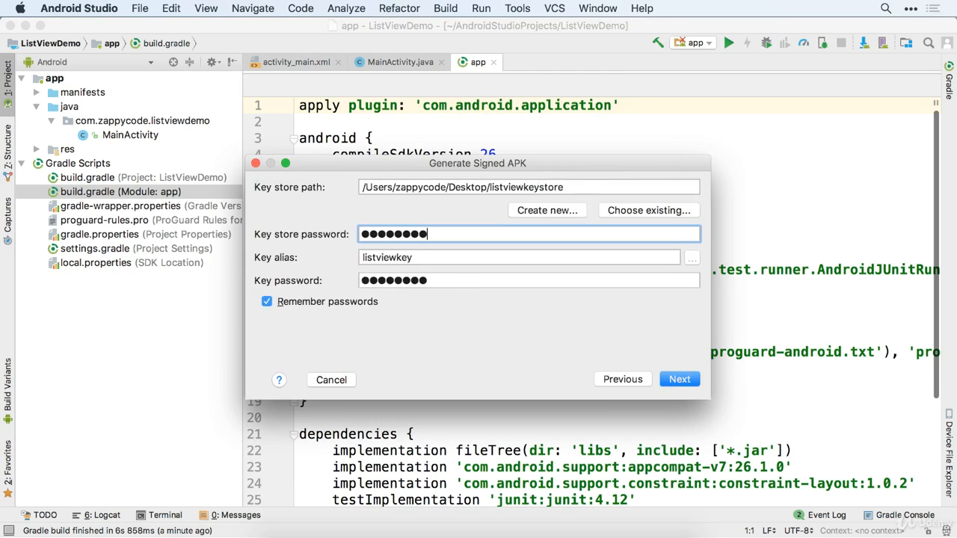
{"action": "left_click", "coordinate": [680, 380]}
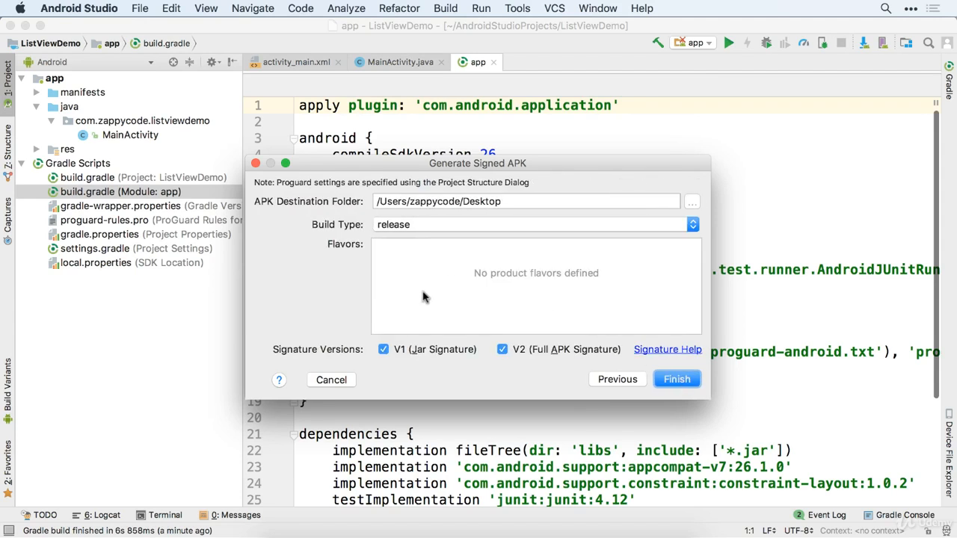
{"action": "left_click", "coordinate": [677, 380]}
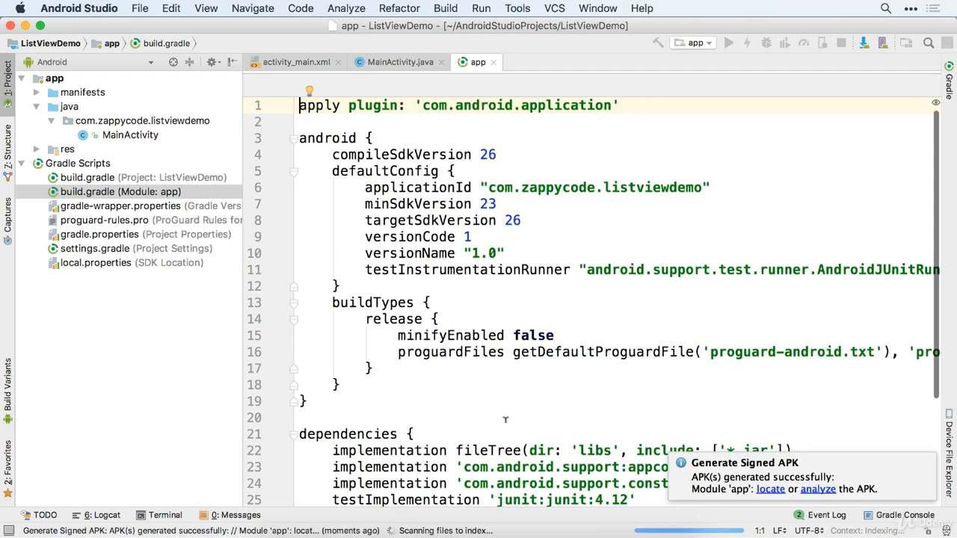
{"action": "left_click", "coordinate": [384, 530]}
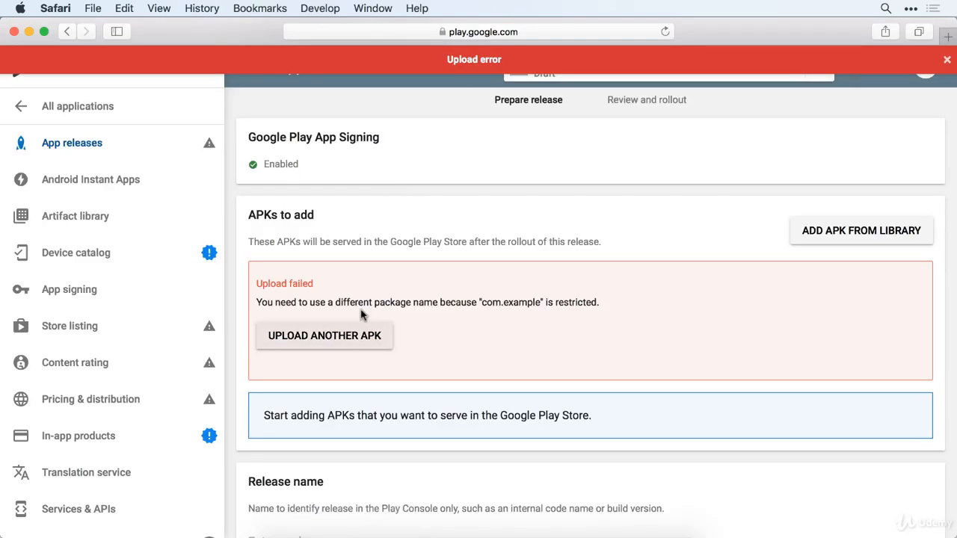
- Discard the failed upload and upload the new Desktop/release/app-release.apk, adding version code 1
{"action": "left_click", "coordinate": [325, 336]}
{"action": "left_click", "coordinate": [563, 345]}
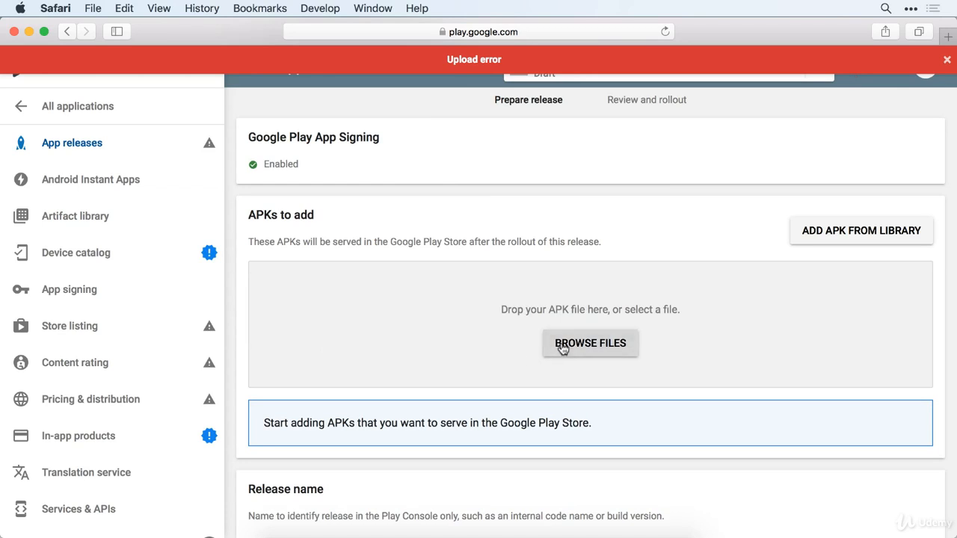
{"action": "left_click", "coordinate": [346, 100]}
{"action": "left_click", "coordinate": [404, 117]}
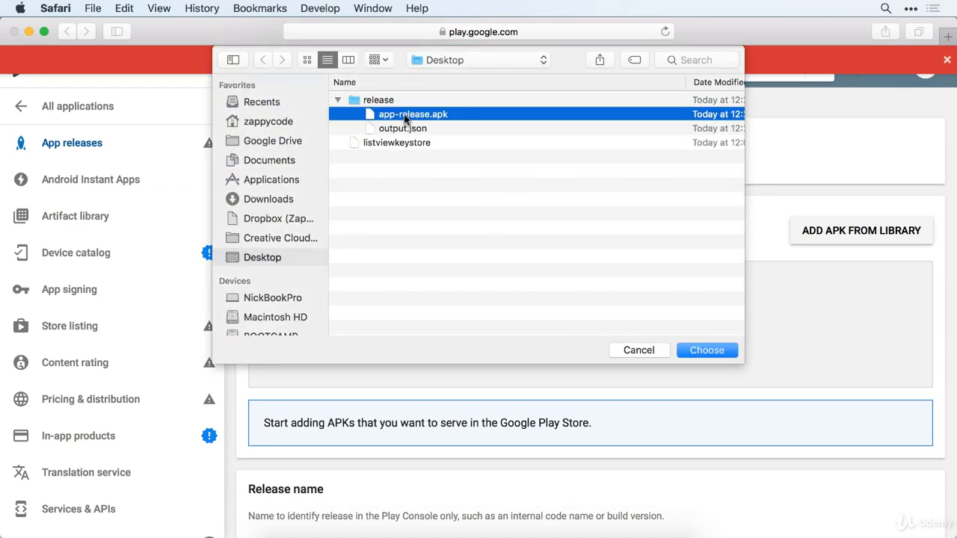
{"action": "double_click", "coordinate": [404, 117]}
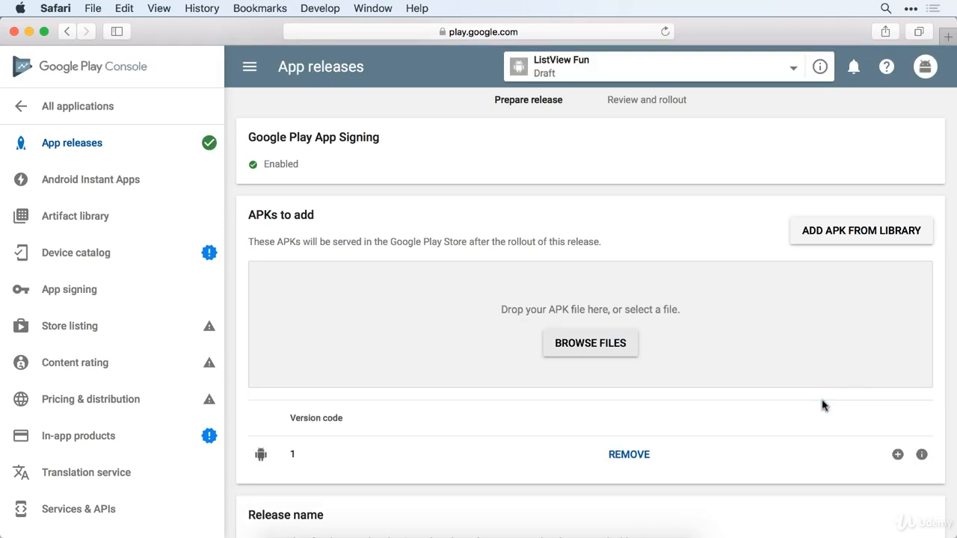
- Review the 1.0 release draft's name and notes, then go to the Store listing page
{"action": "scroll", "coordinate": [448, 474], "scroll_direction": "down", "scroll_amount": 4}
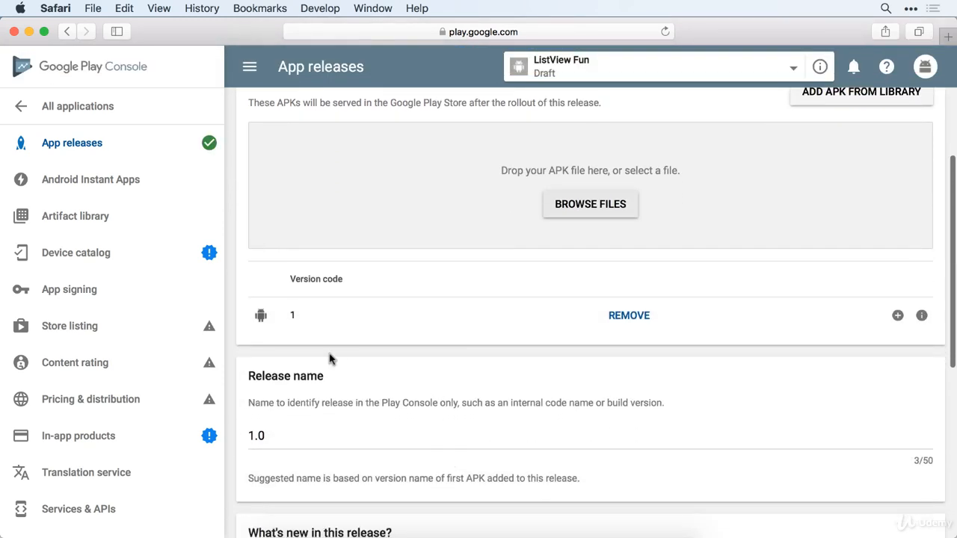
{"action": "scroll", "coordinate": [331, 359], "scroll_direction": "down", "scroll_amount": 10}
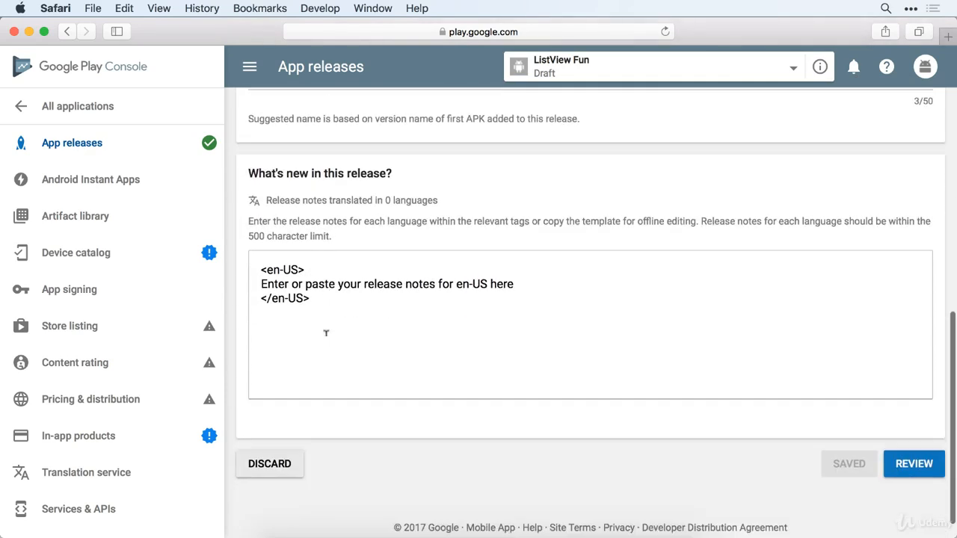
{"action": "scroll", "coordinate": [326, 332], "scroll_direction": "up", "scroll_amount": 15}
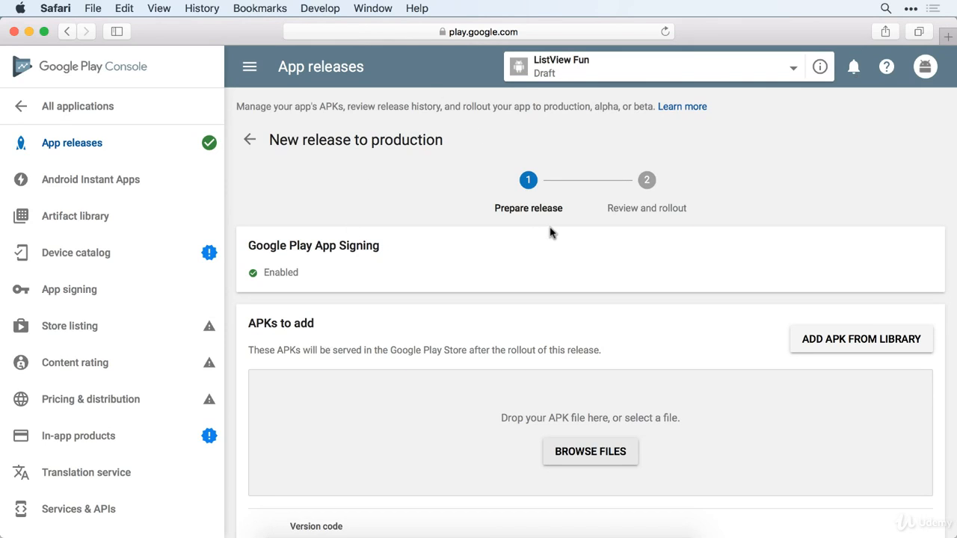
{"action": "scroll", "coordinate": [538, 396], "scroll_direction": "down", "scroll_amount": 3}
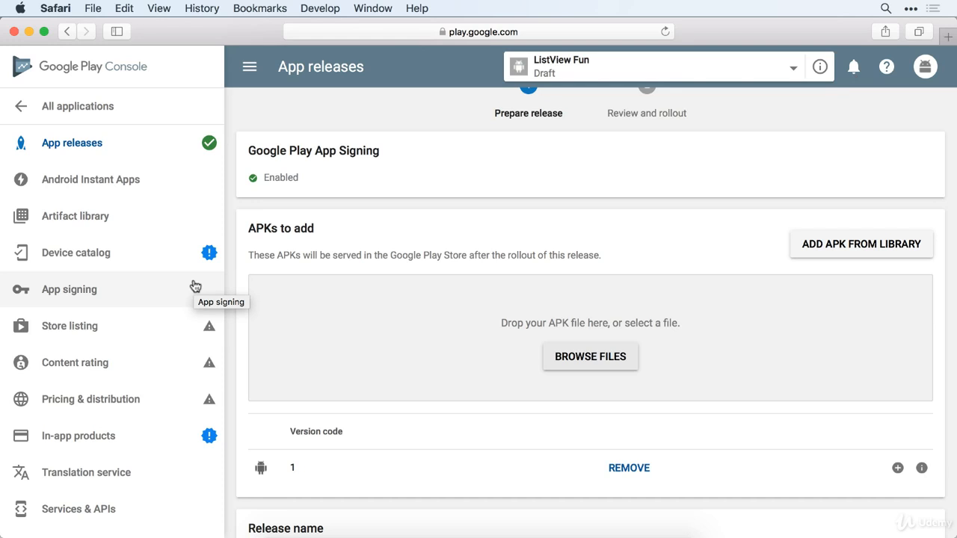
{"action": "left_click", "coordinate": [70, 331]}
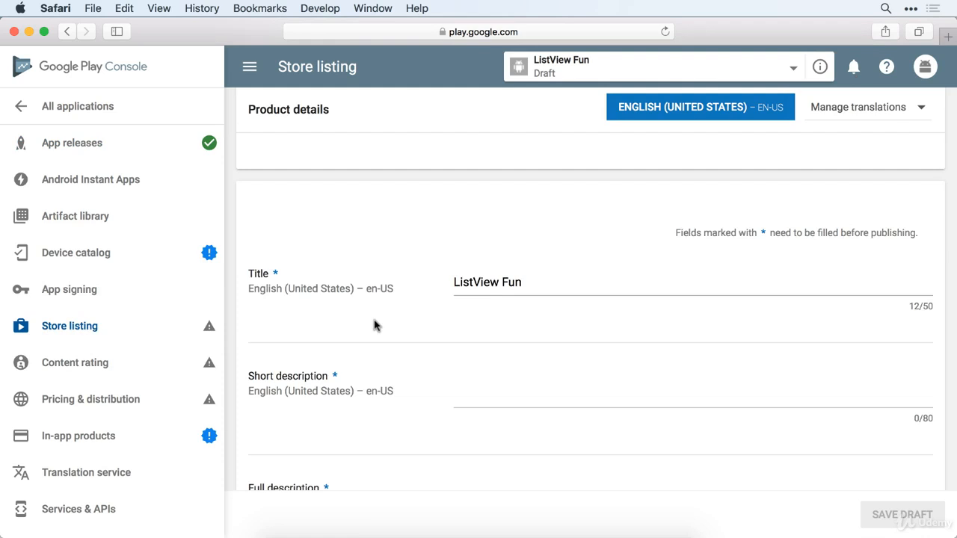
- Scroll the Store listing to the Graphic Assets phone screenshots section, then return to Android Studio
{"action": "scroll", "coordinate": [421, 404], "scroll_direction": "down", "scroll_amount": 15}
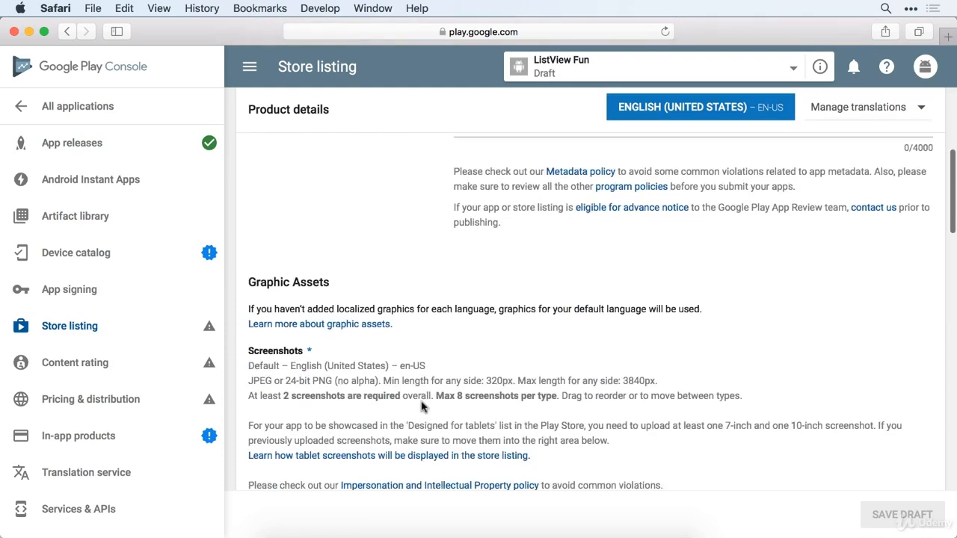
{"action": "scroll", "coordinate": [421, 404], "scroll_direction": "down", "scroll_amount": 3}
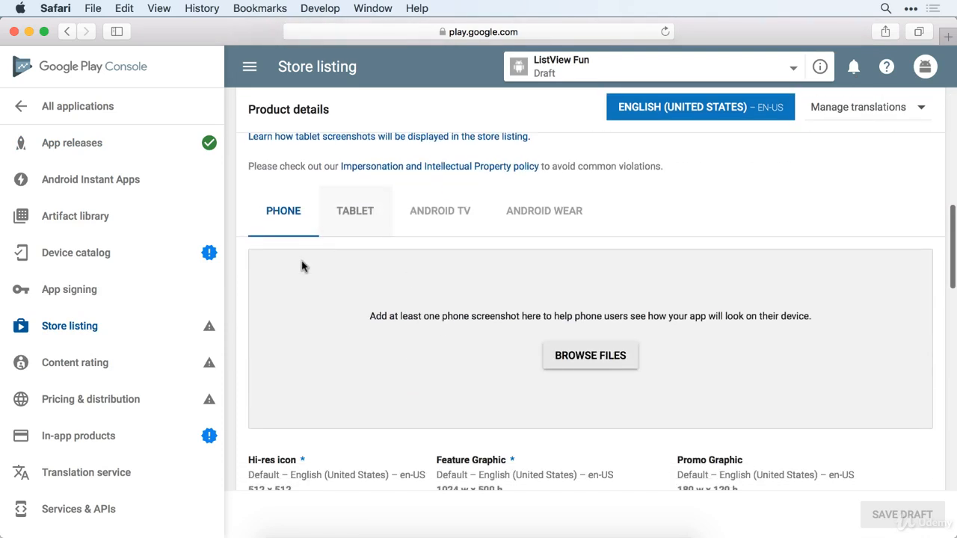
{"action": "scroll", "coordinate": [421, 361], "scroll_direction": "up", "scroll_amount": 4}
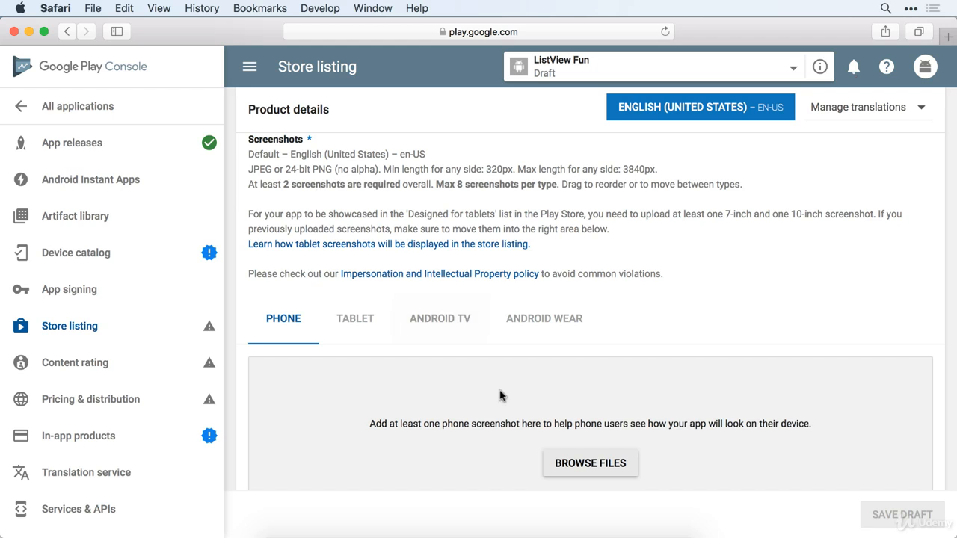
{"action": "left_click", "coordinate": [491, 530]}
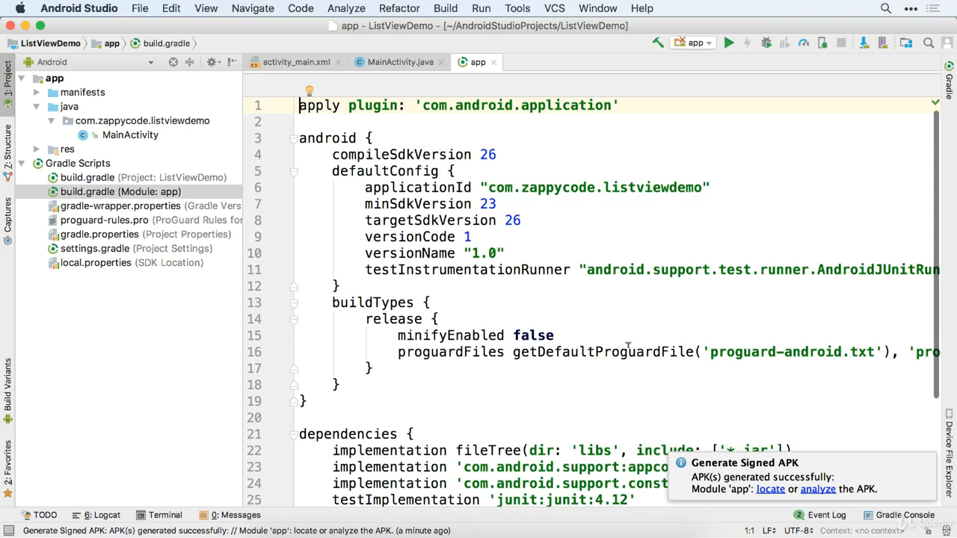
- Switch the app to the debug build variant and run it on the Nexus 5X API 26 emulator
{"action": "left_click", "coordinate": [18, 386]}
{"action": "left_click", "coordinate": [161, 326]}
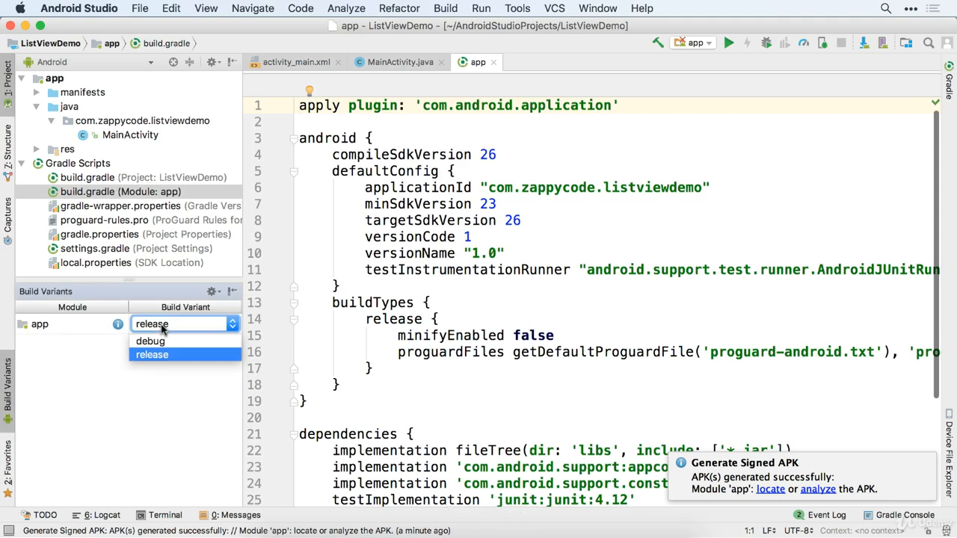
{"action": "left_click", "coordinate": [166, 343]}
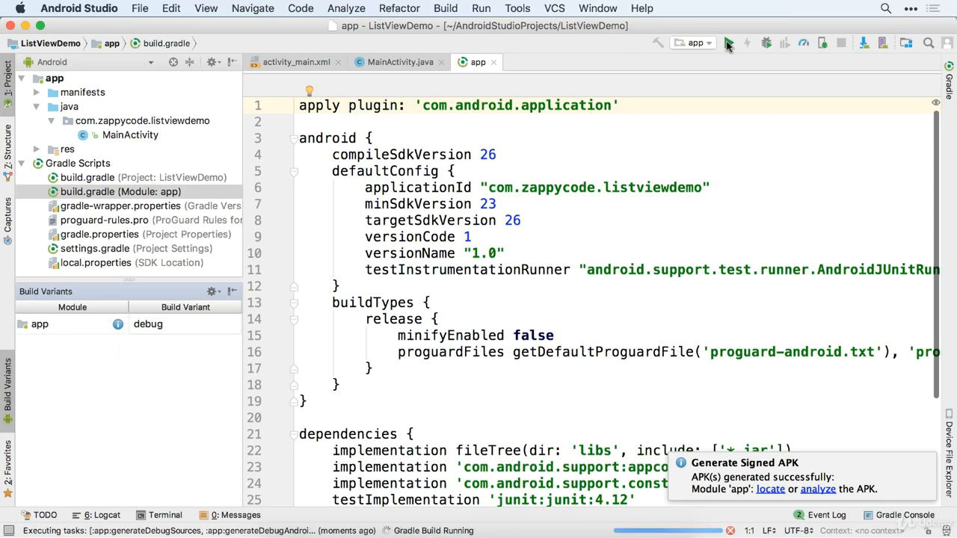
{"action": "left_click", "coordinate": [728, 43]}
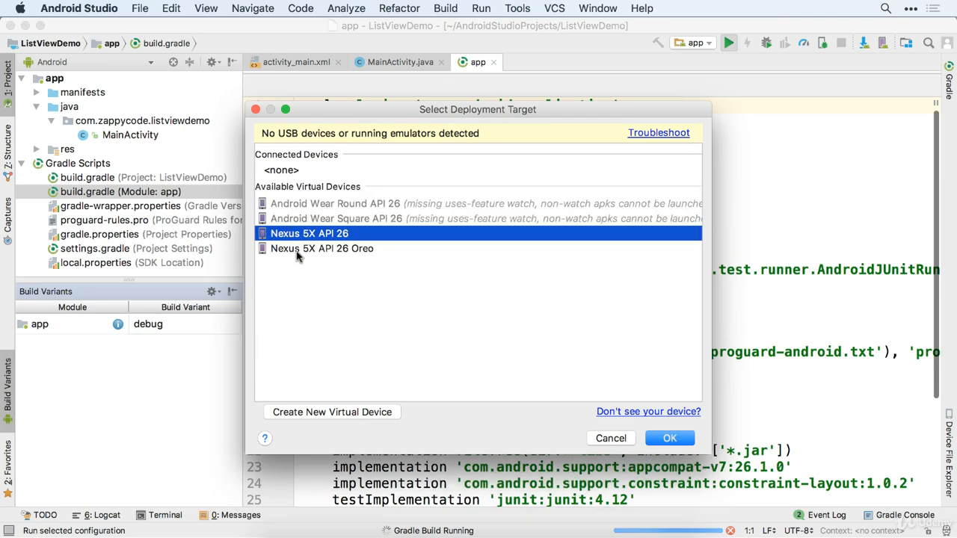
{"action": "left_click", "coordinate": [655, 438]}
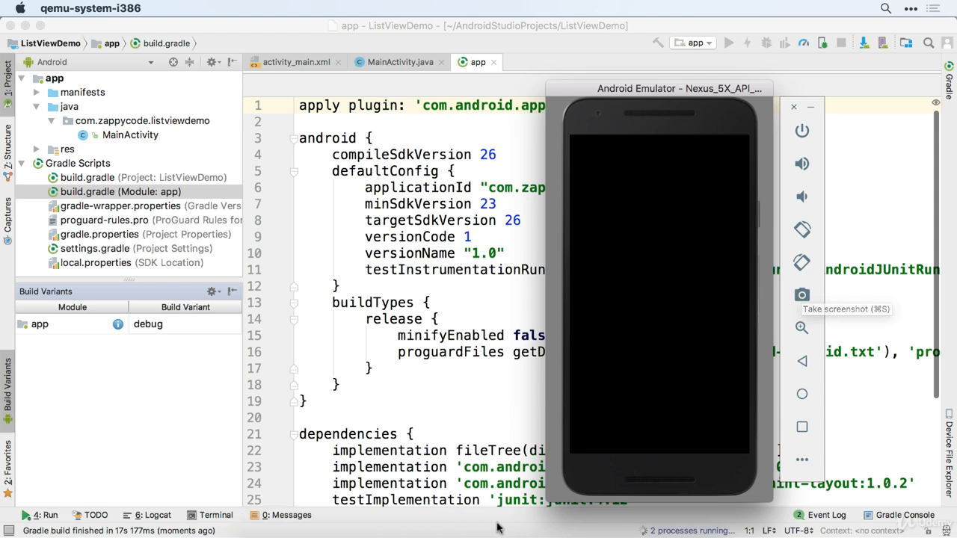
{"action": "left_click", "coordinate": [366, 533]}
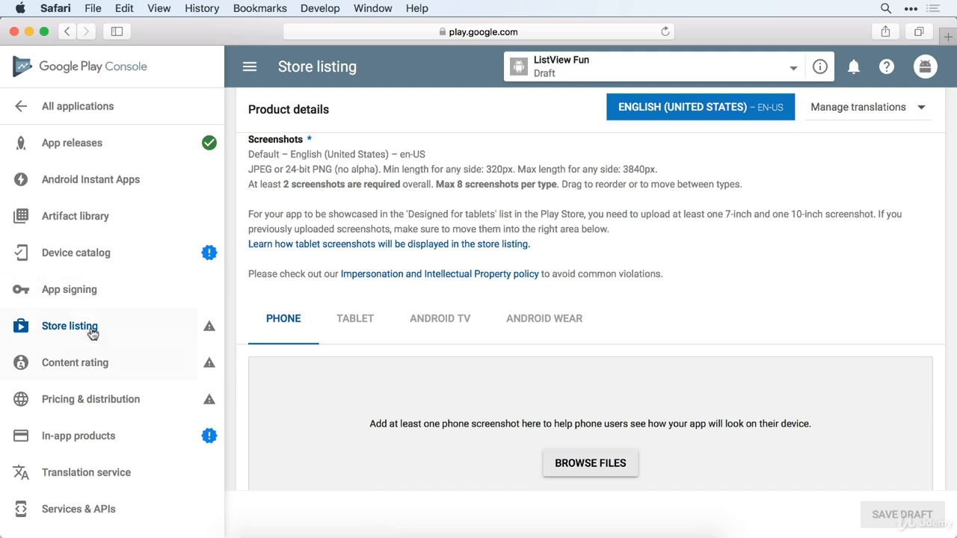
- Look over ListView Fun's Content rating page, then go to Pricing & distribution
{"action": "left_click", "coordinate": [75, 363]}
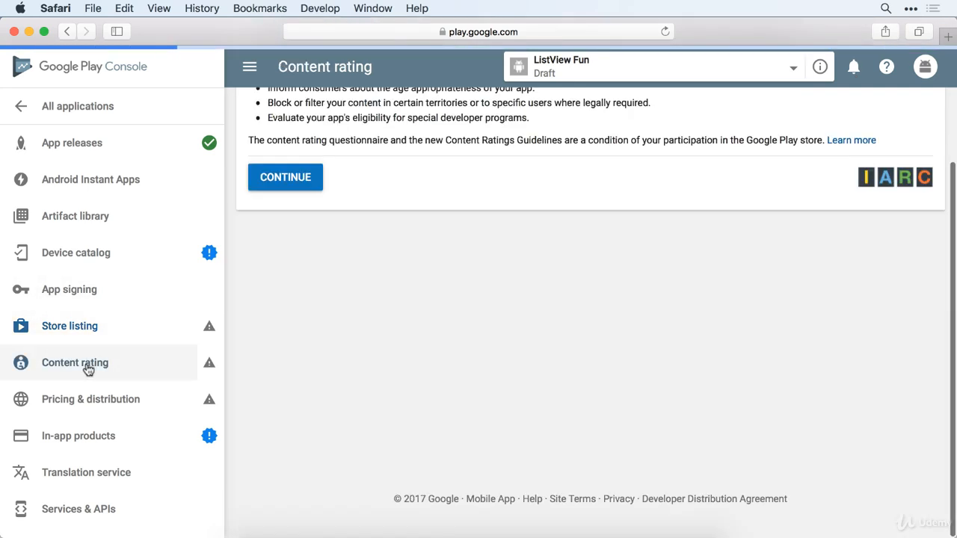
{"action": "scroll", "coordinate": [471, 297], "scroll_direction": "up", "scroll_amount": 5}
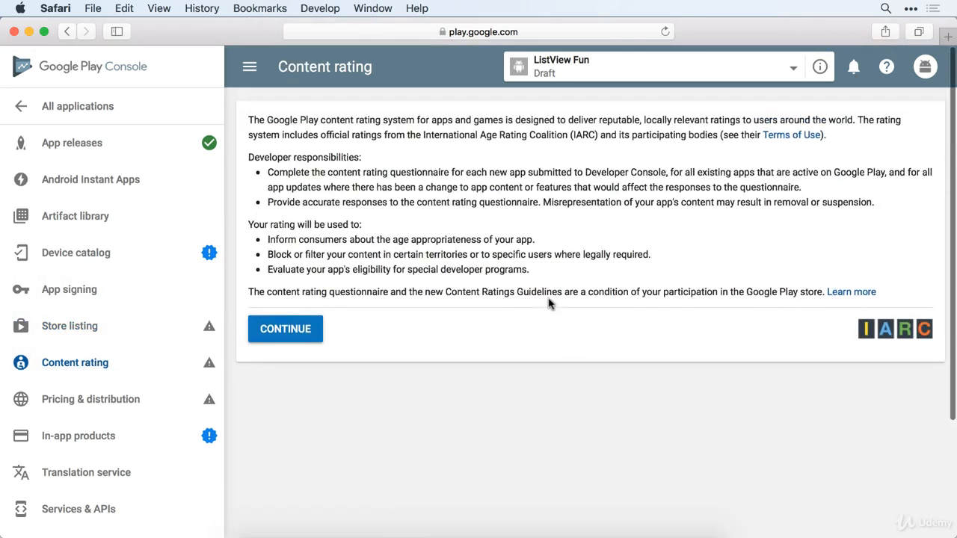
{"action": "left_click", "coordinate": [141, 402]}
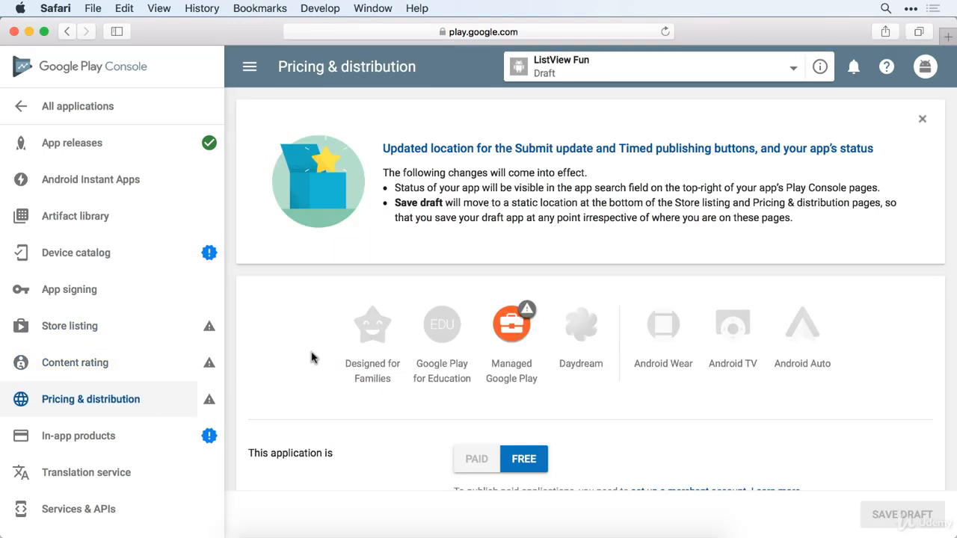
- Review the Free pricing, countries, ads and device category settings, then go to In-app products
{"action": "scroll", "coordinate": [336, 413], "scroll_direction": "down", "scroll_amount": 3}
{"action": "scroll", "coordinate": [336, 413], "scroll_direction": "down", "scroll_amount": 2}
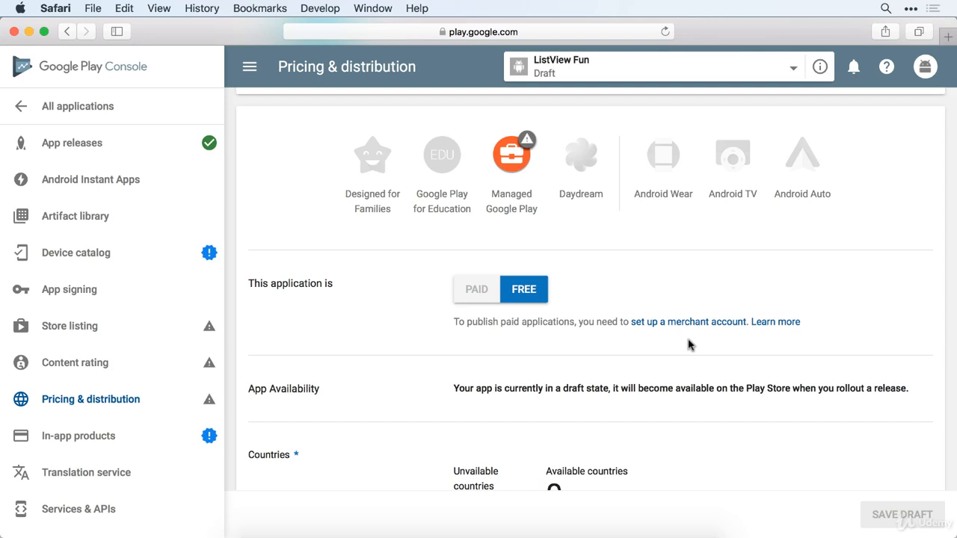
{"action": "scroll", "coordinate": [482, 366], "scroll_direction": "down", "scroll_amount": 5}
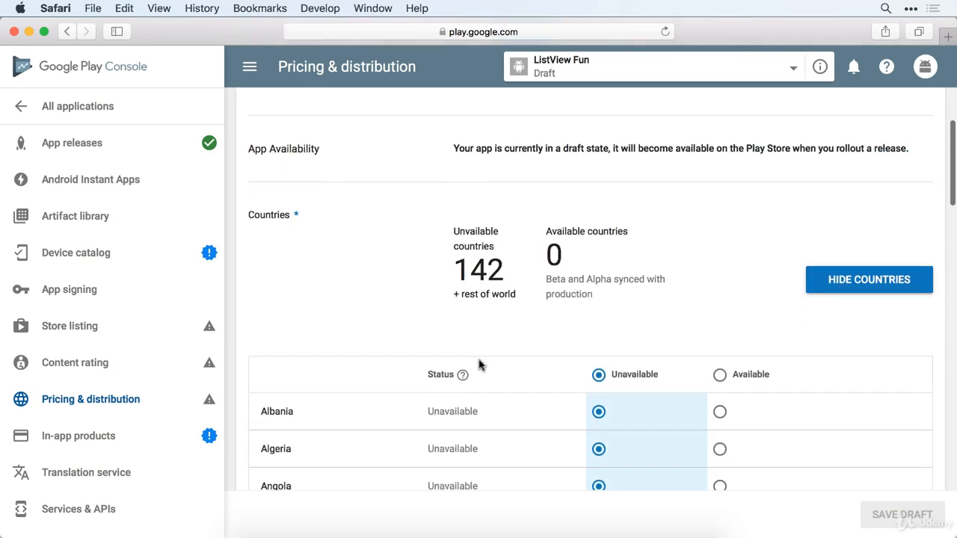
{"action": "scroll", "coordinate": [479, 364], "scroll_direction": "down", "scroll_amount": 2}
{"action": "scroll", "coordinate": [479, 364], "scroll_direction": "up", "scroll_amount": 3}
{"action": "scroll", "coordinate": [480, 364], "scroll_direction": "down", "scroll_amount": 3}
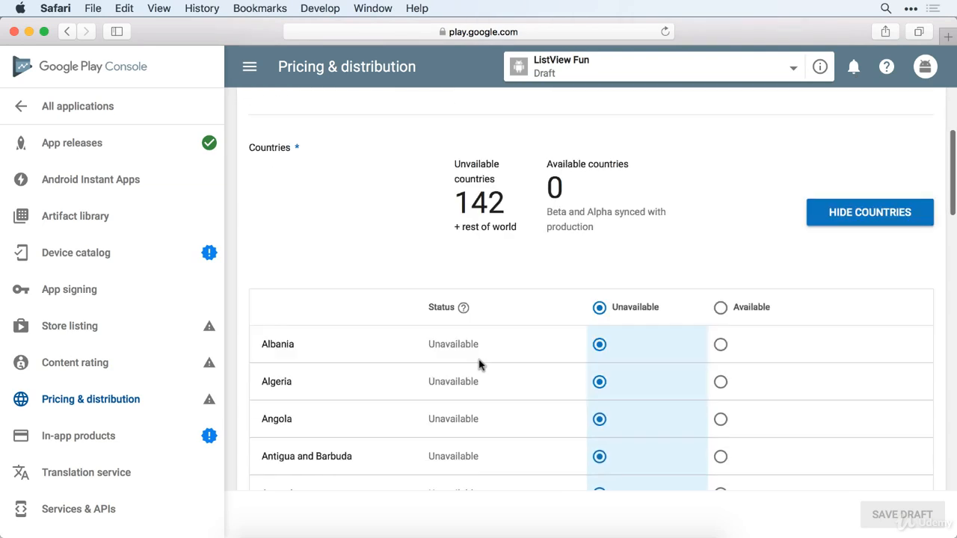
{"action": "scroll", "coordinate": [479, 365], "scroll_direction": "down", "scroll_amount": 13}
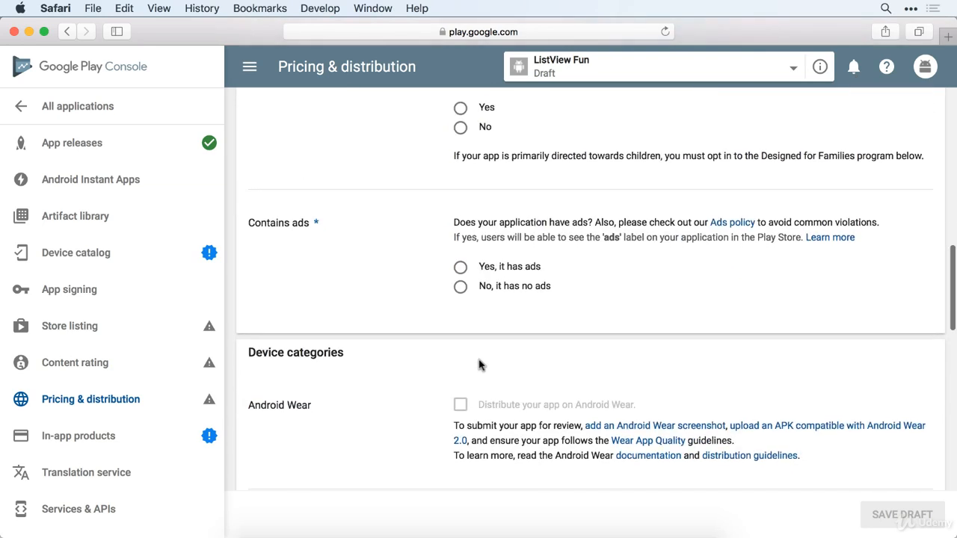
{"action": "scroll", "coordinate": [480, 364], "scroll_direction": "down", "scroll_amount": 1}
{"action": "scroll", "coordinate": [479, 364], "scroll_direction": "up", "scroll_amount": 3}
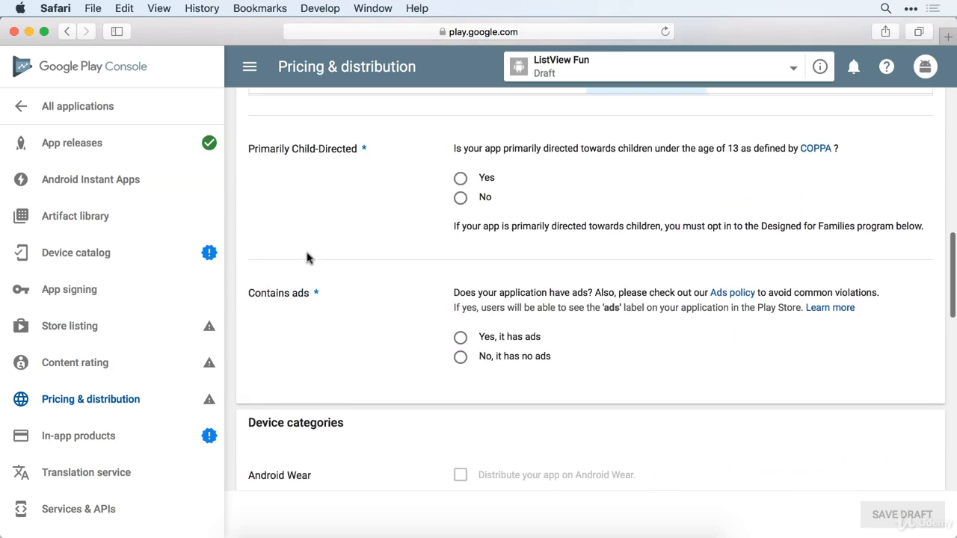
{"action": "scroll", "coordinate": [440, 254], "scroll_direction": "down", "scroll_amount": 5}
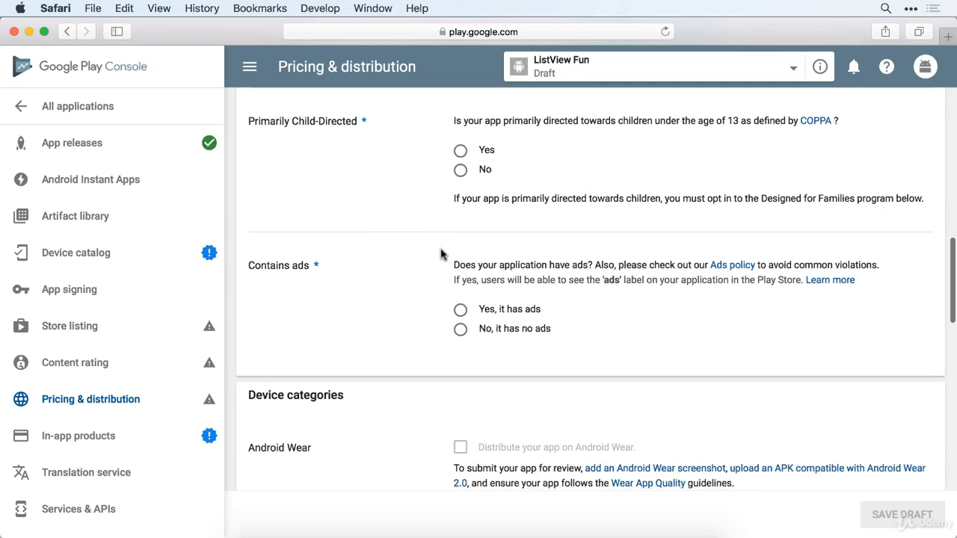
{"action": "scroll", "coordinate": [440, 254], "scroll_direction": "down", "scroll_amount": 2}
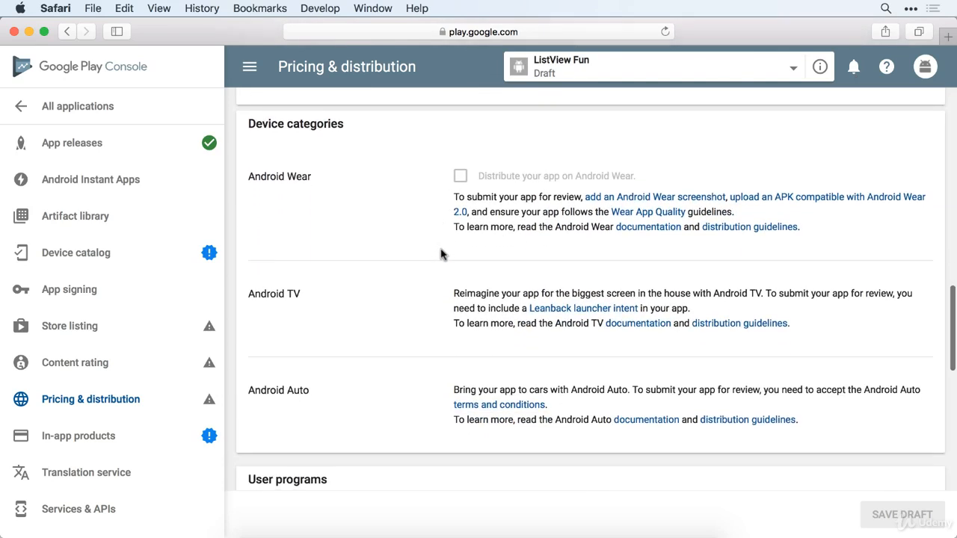
{"action": "scroll", "coordinate": [441, 254], "scroll_direction": "down", "scroll_amount": 2}
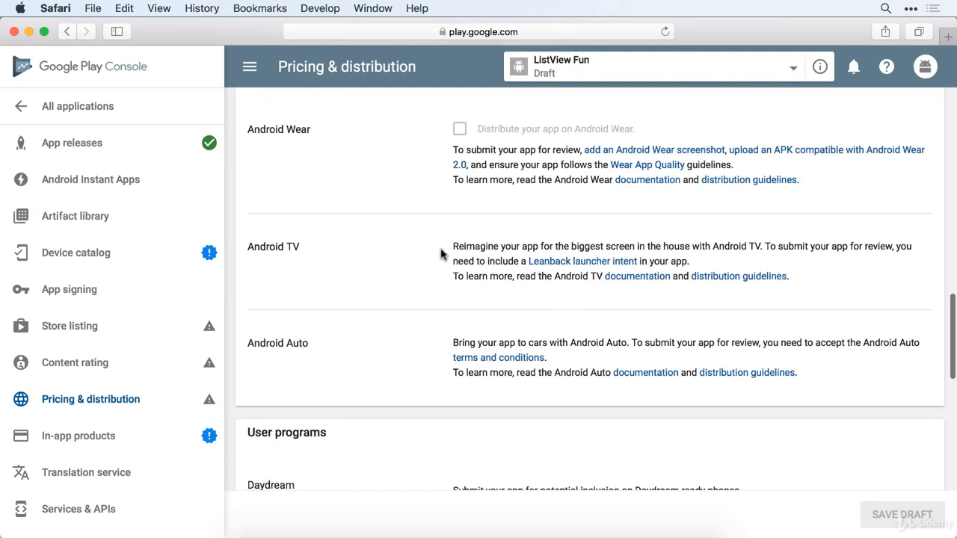
{"action": "scroll", "coordinate": [440, 254], "scroll_direction": "down", "scroll_amount": 6}
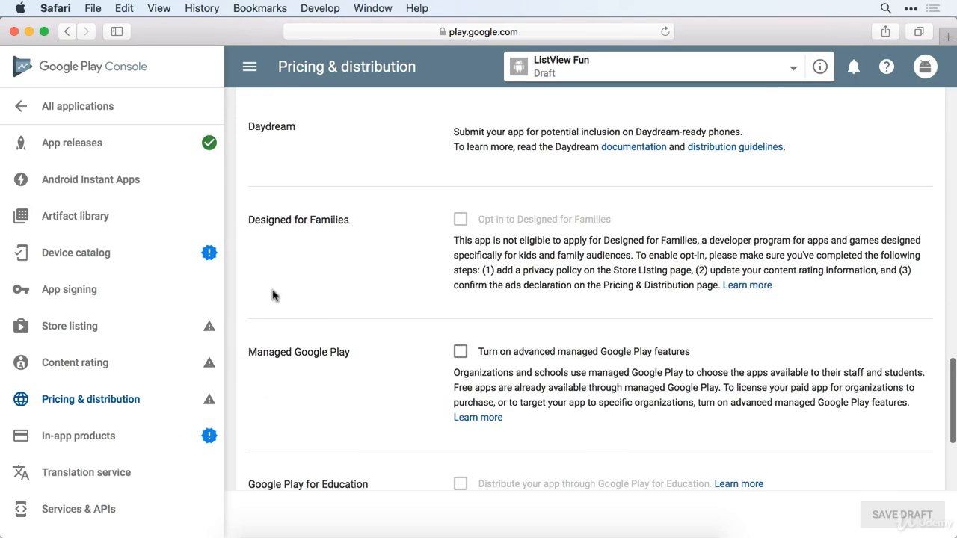
{"action": "left_click", "coordinate": [57, 442]}
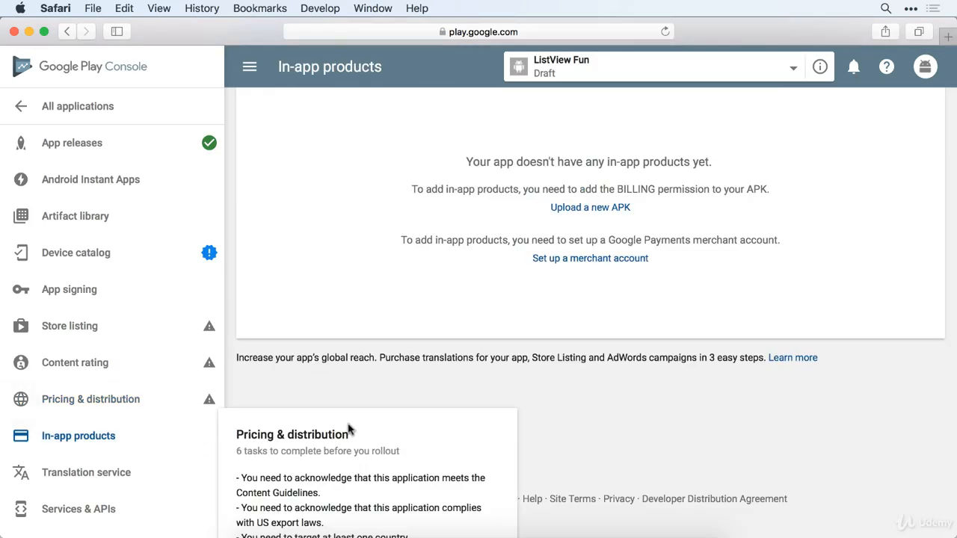
- Check the empty In-app products page, then bring the Nexus 5X emulator to the front
{"action": "scroll", "coordinate": [399, 292], "scroll_direction": "up", "scroll_amount": 3}
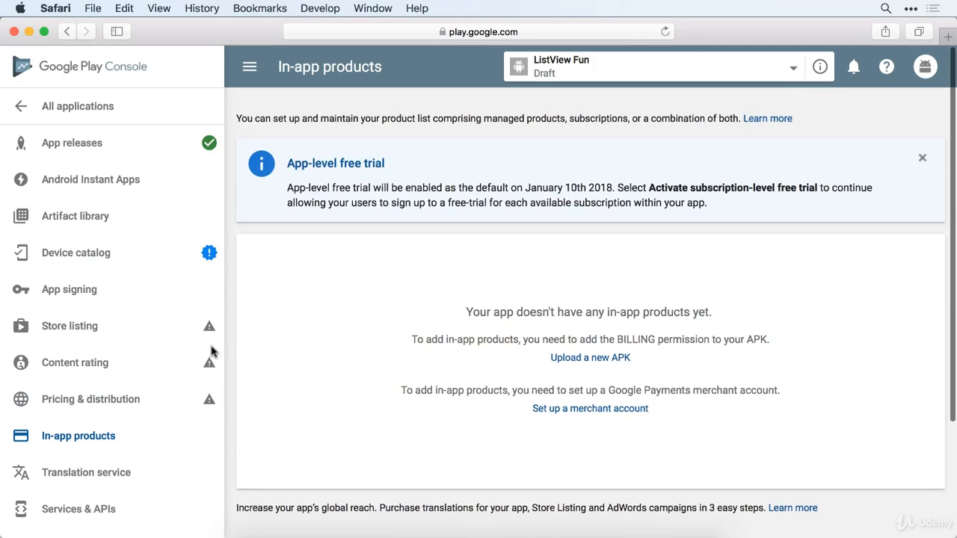
{"action": "scroll", "coordinate": [129, 408], "scroll_direction": "down", "scroll_amount": 1}
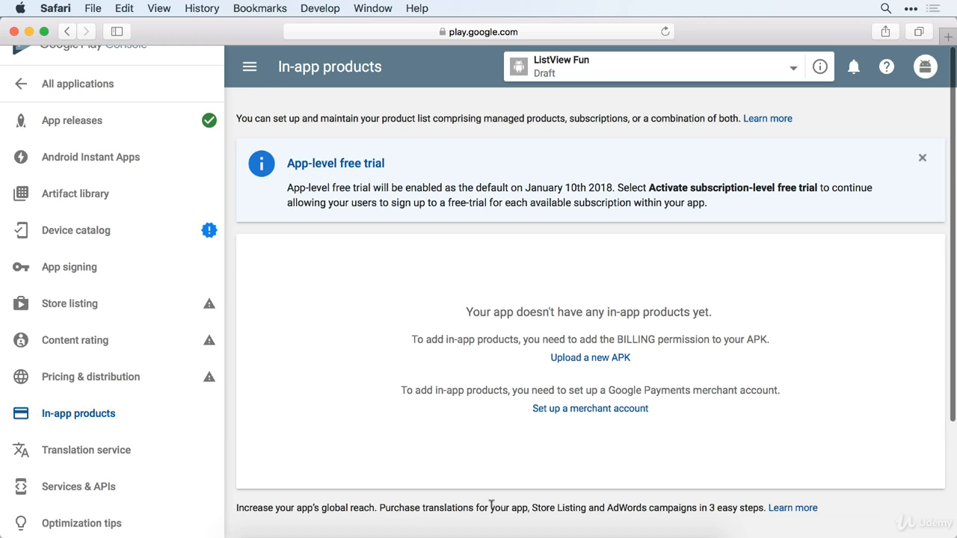
{"action": "left_click", "coordinate": [517, 532]}
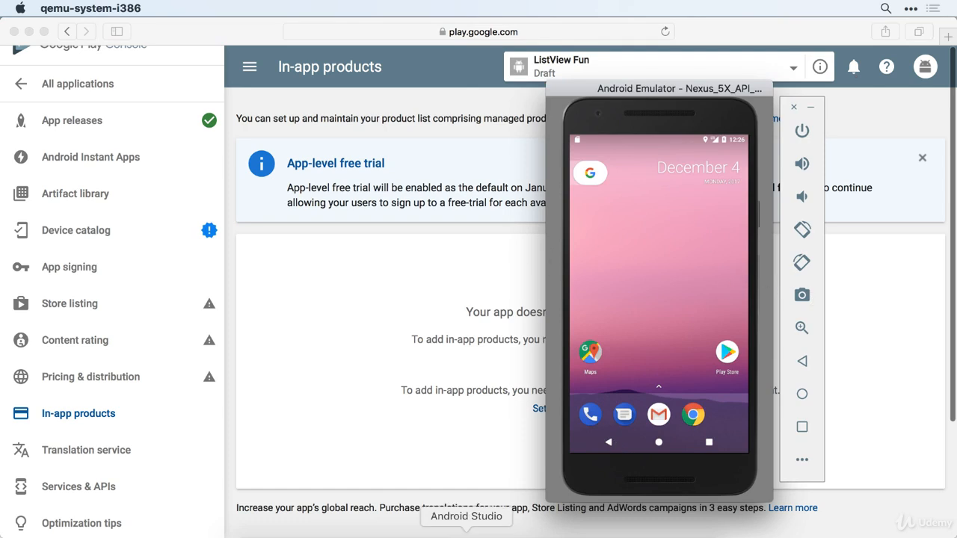
- Capture a screenshot of the running ListView Demo list with the emulator's camera button
{"action": "left_click", "coordinate": [412, 532]}
{"action": "left_click", "coordinate": [517, 532]}
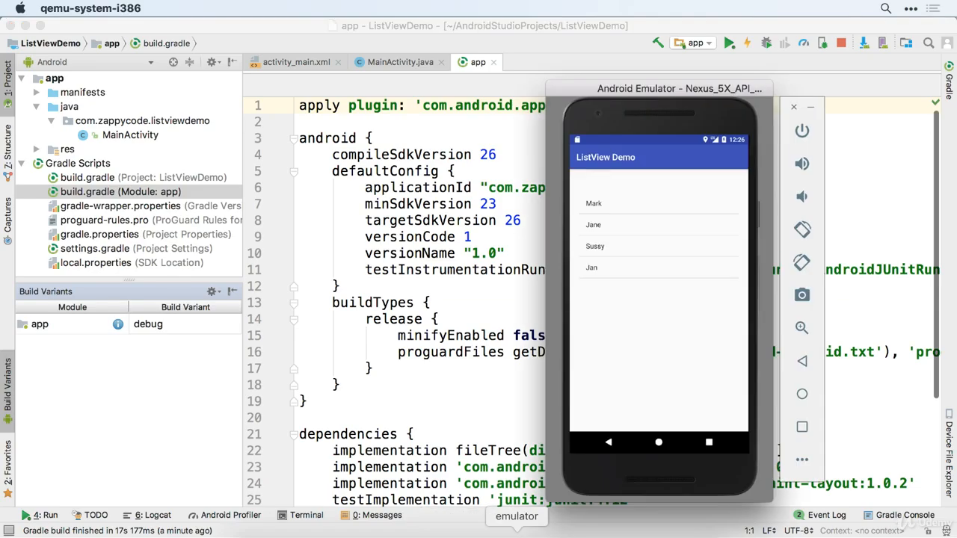
{"action": "left_click", "coordinate": [802, 296]}
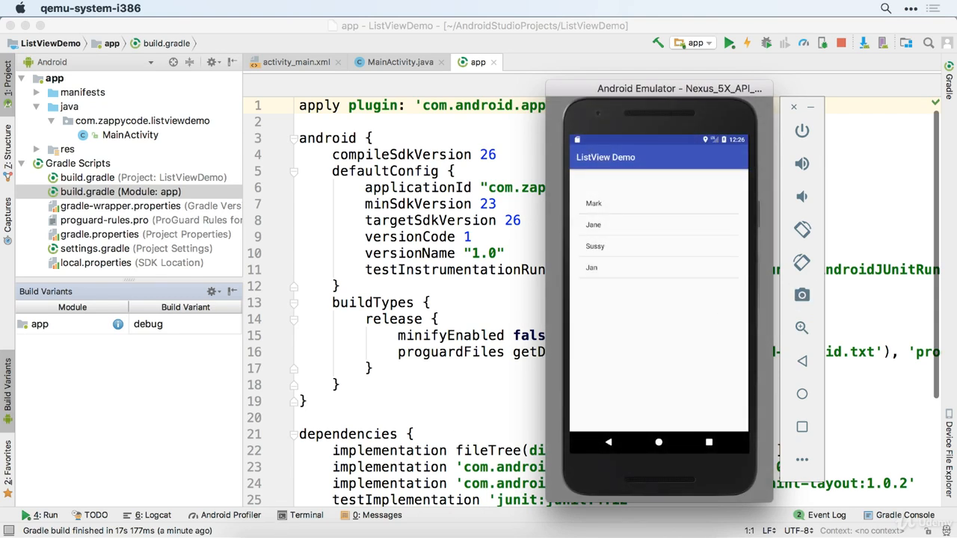
{"action": "left_click", "coordinate": [266, 537]}
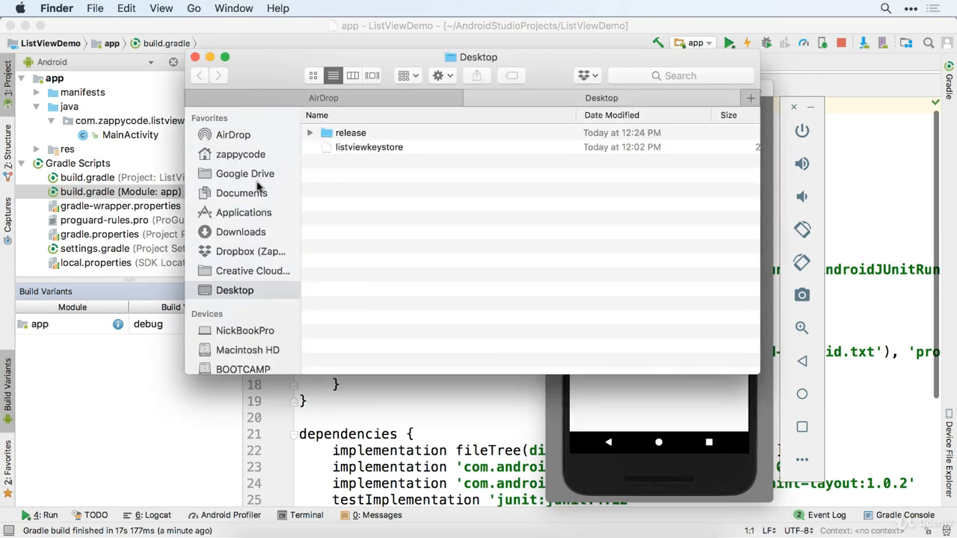
{"action": "left_click", "coordinate": [640, 400]}
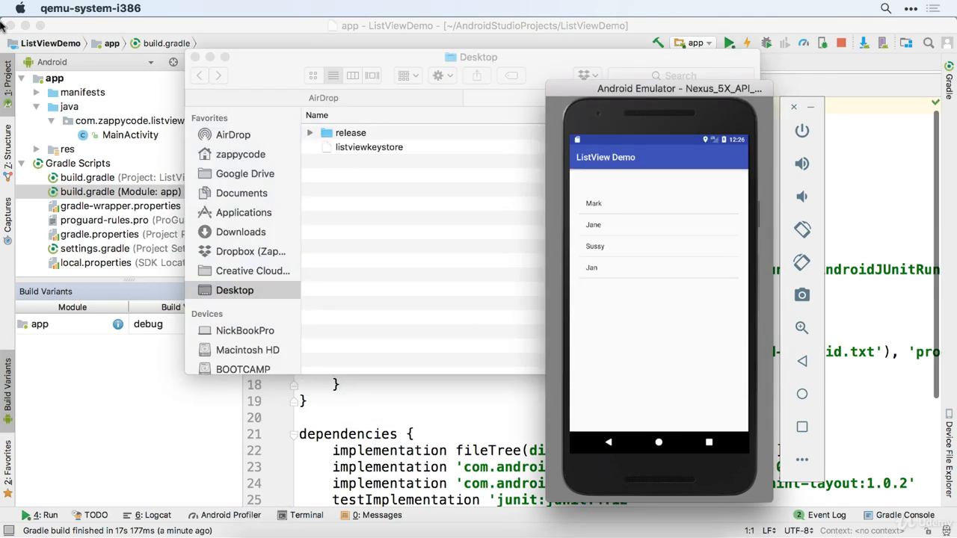
{"action": "left_click", "coordinate": [112, 9]}
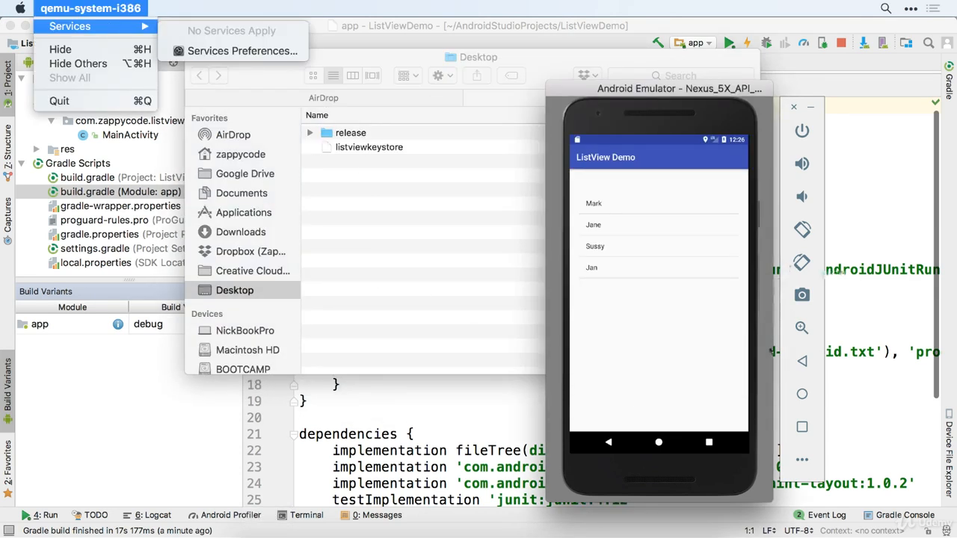
{"action": "left_click", "coordinate": [721, 382]}
{"action": "left_click", "coordinate": [802, 294]}
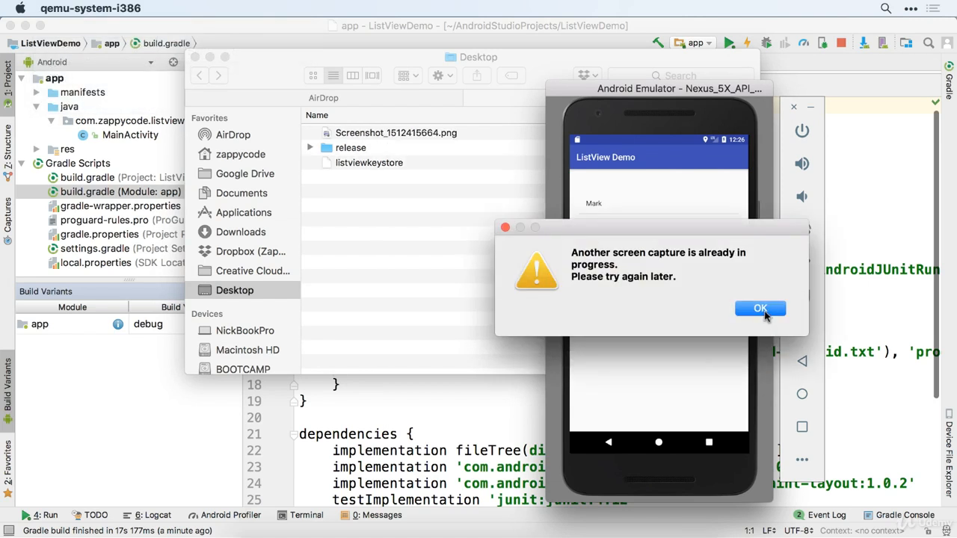
{"action": "left_click", "coordinate": [764, 314]}
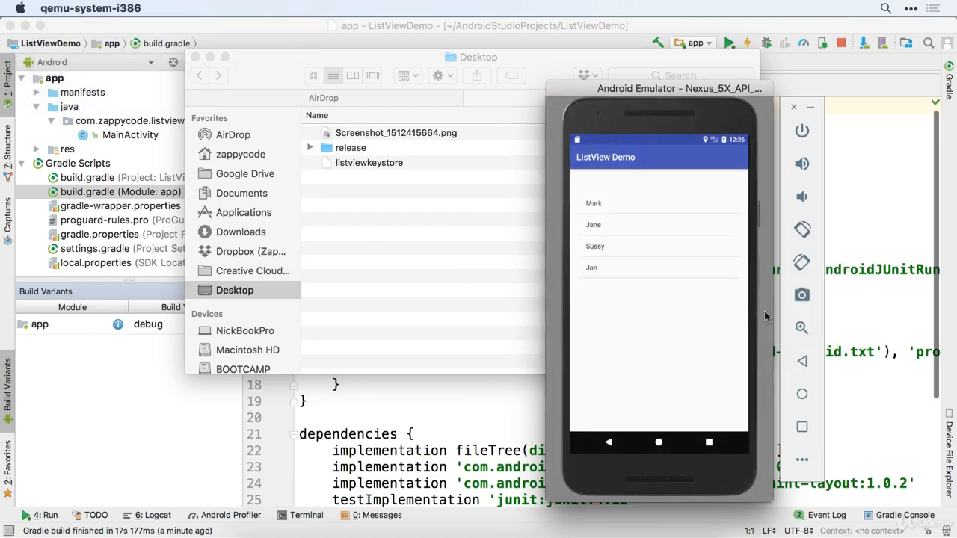
- Preview Screenshot_1512415664.png on the Desktop with Quick Look, then return to Play Console's Store listing
{"action": "left_click", "coordinate": [371, 140]}
{"action": "left_click", "coordinate": [397, 133]}
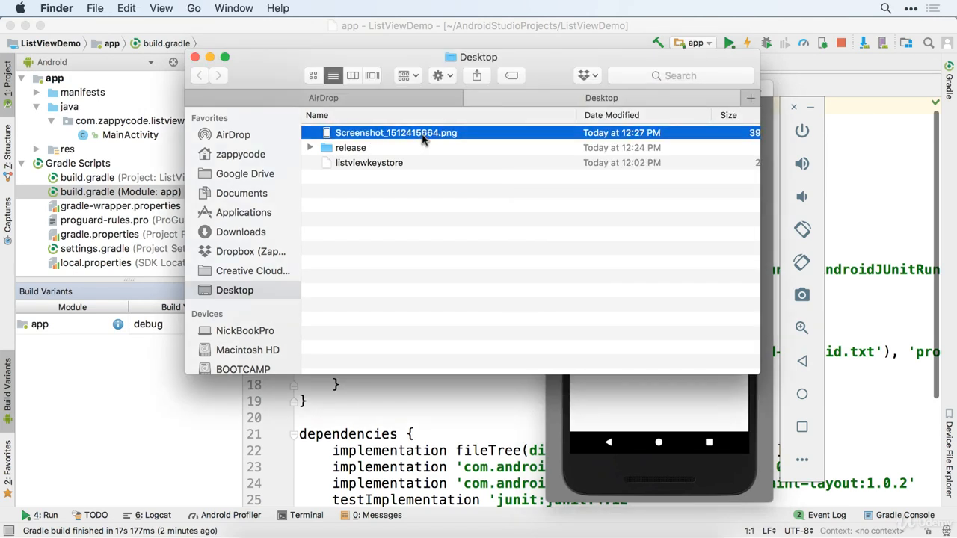
{"action": "key", "text": "space"}
{"action": "key", "text": "space"}
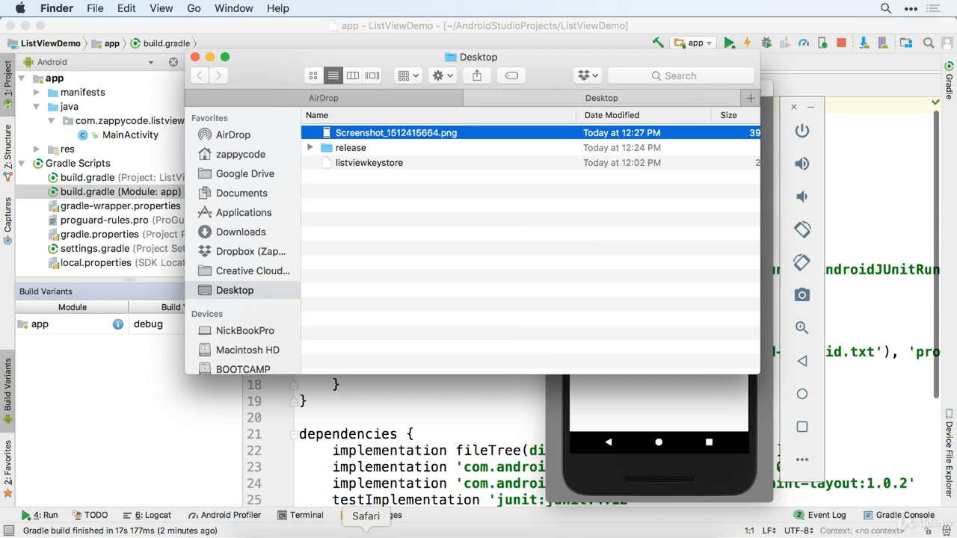
{"action": "left_click", "coordinate": [367, 534]}
{"action": "left_click", "coordinate": [79, 305]}
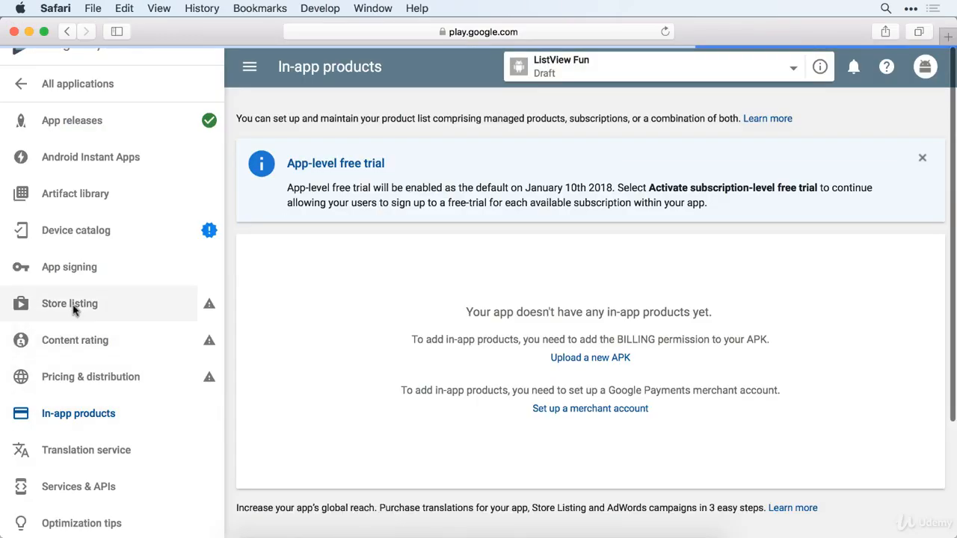
- Scroll the ListView Fun Store listing down toward the phone Screenshots section
{"action": "scroll", "coordinate": [371, 367], "scroll_direction": "down", "scroll_amount": 10}
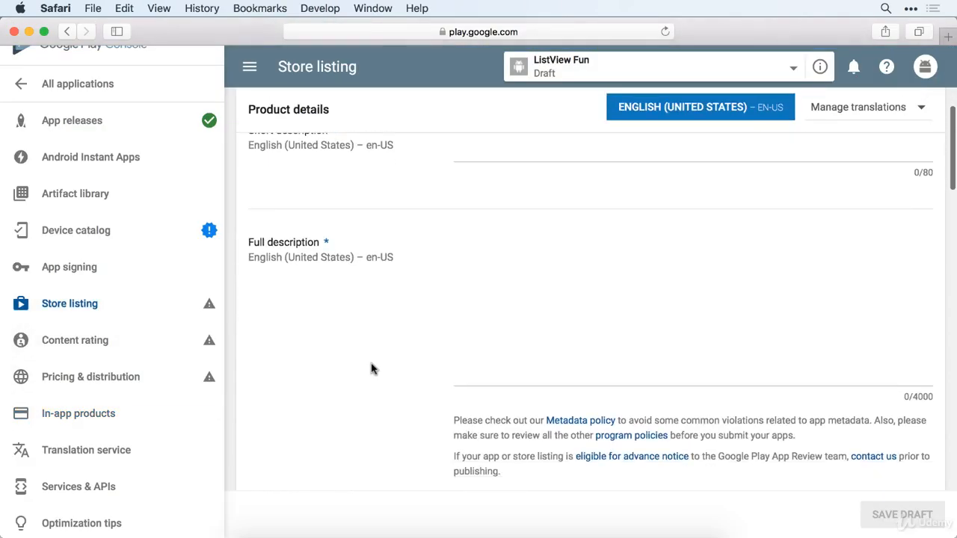